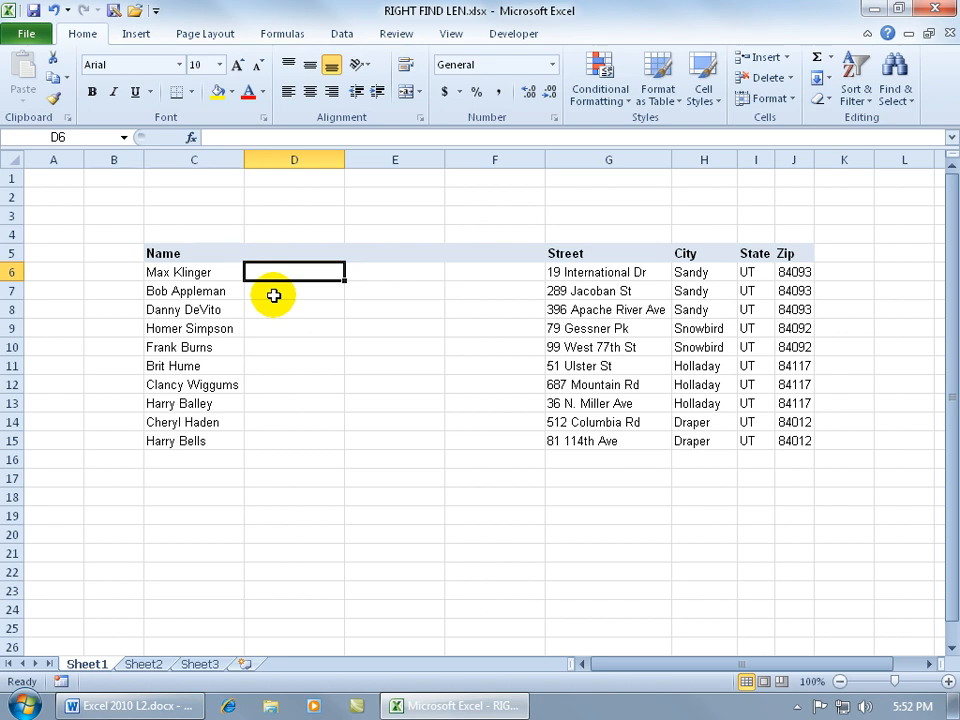
- Enter =RIGHT(C6,7) in D6 to extract the last seven characters of the name, and fill the formula down to D15
type("=")
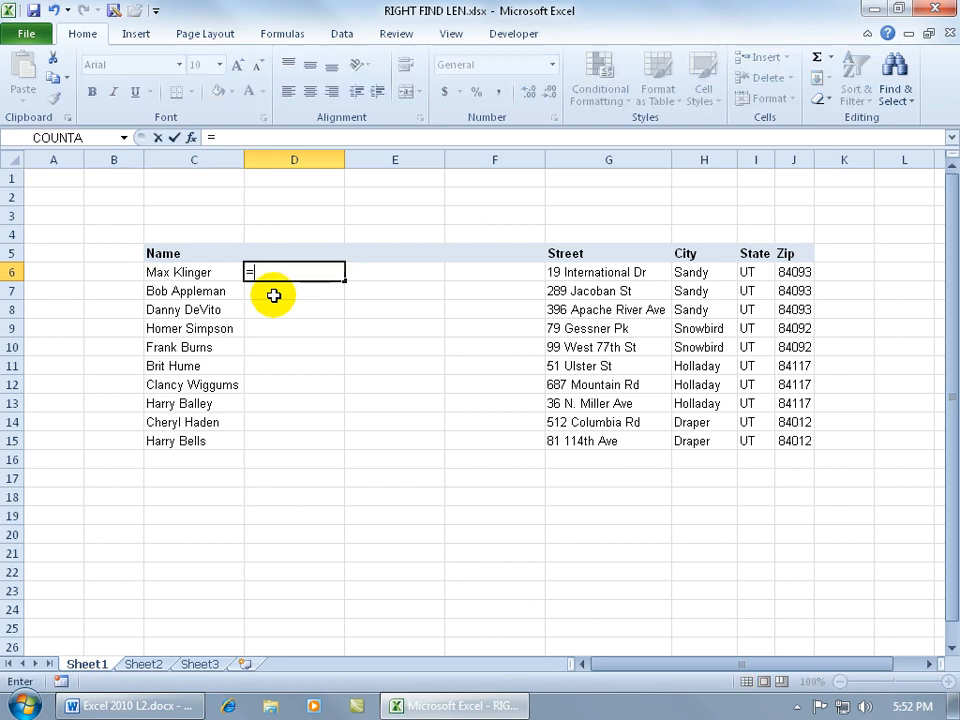
type("righ")
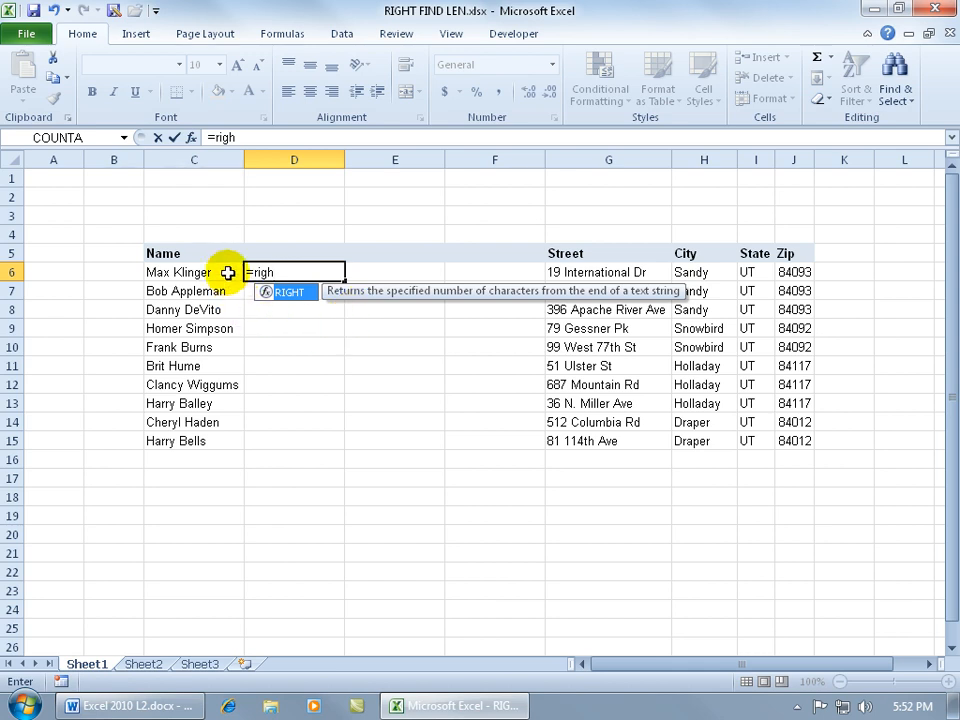
key("Tab")
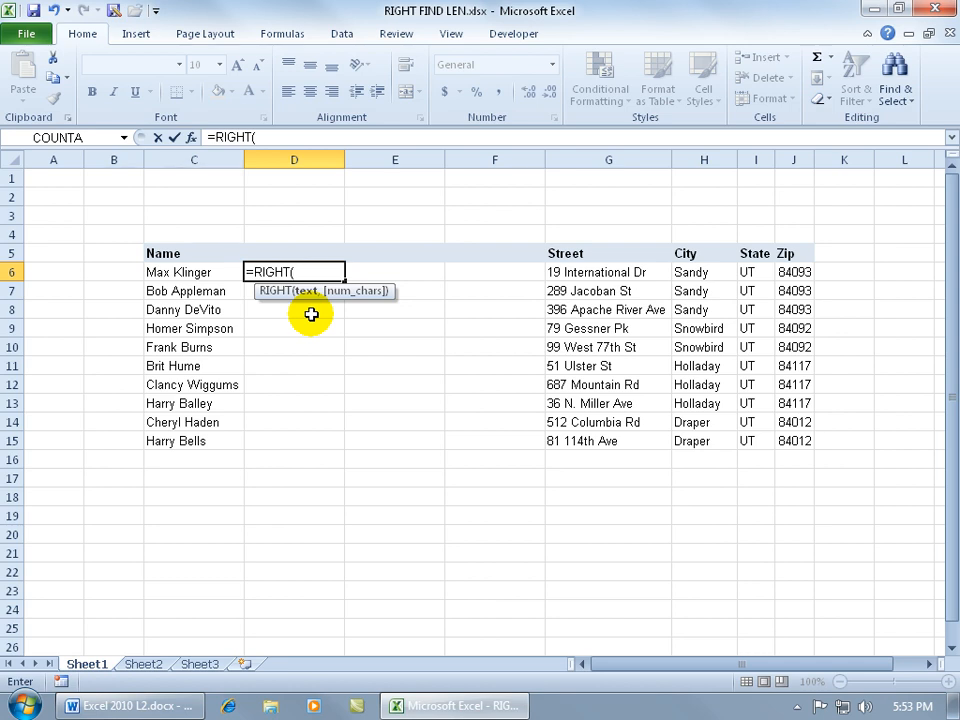
left_click(219, 268)
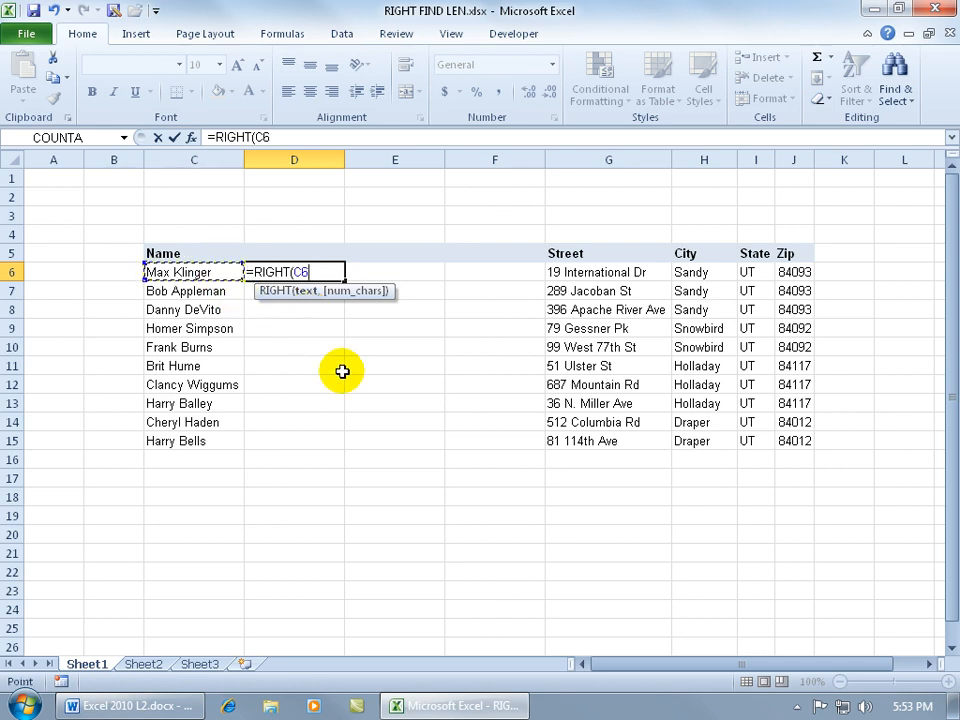
type(",")
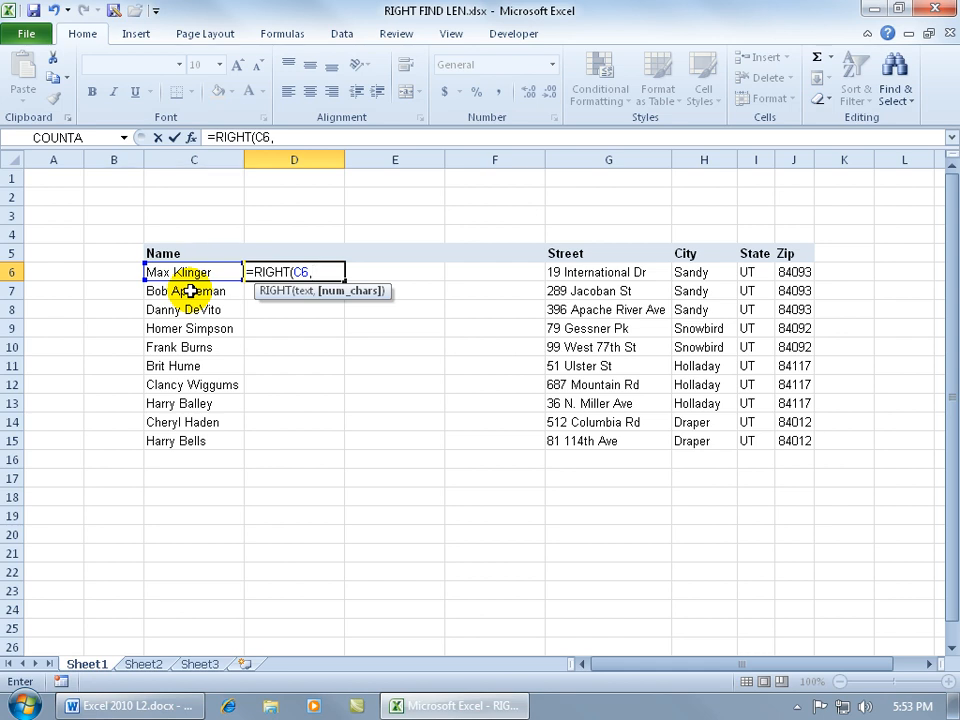
type("7")
key("Return")
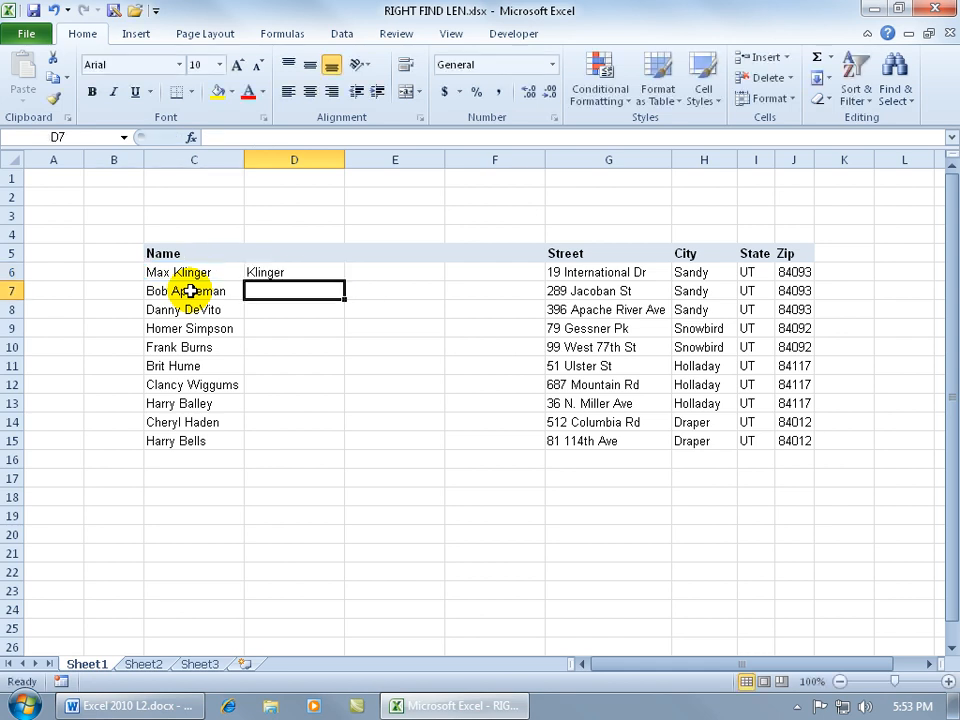
left_click(279, 274)
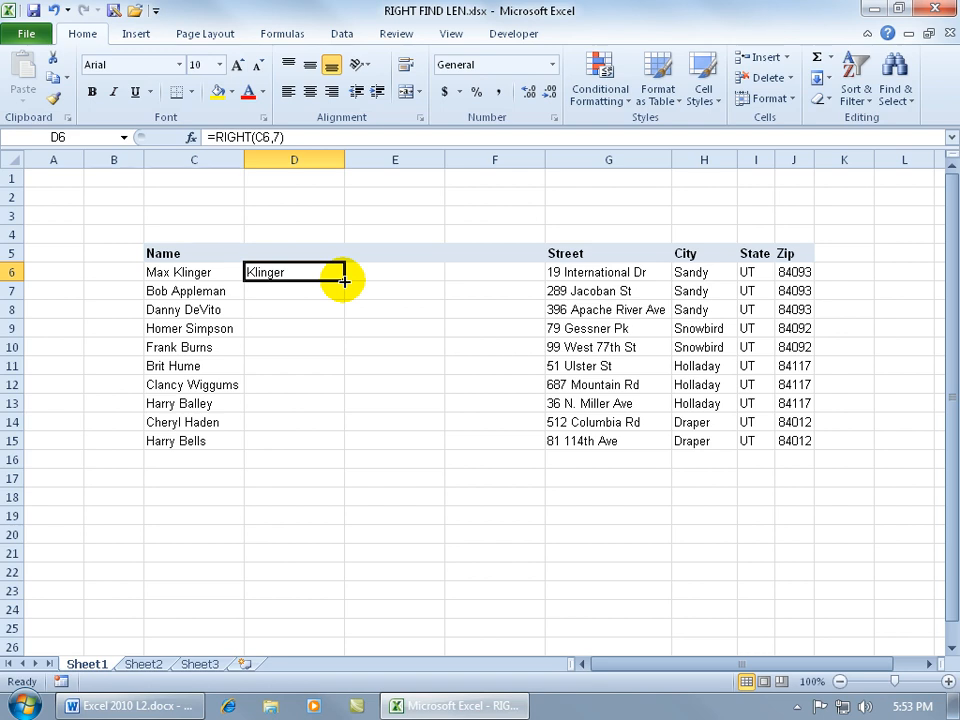
double_click(344, 283)
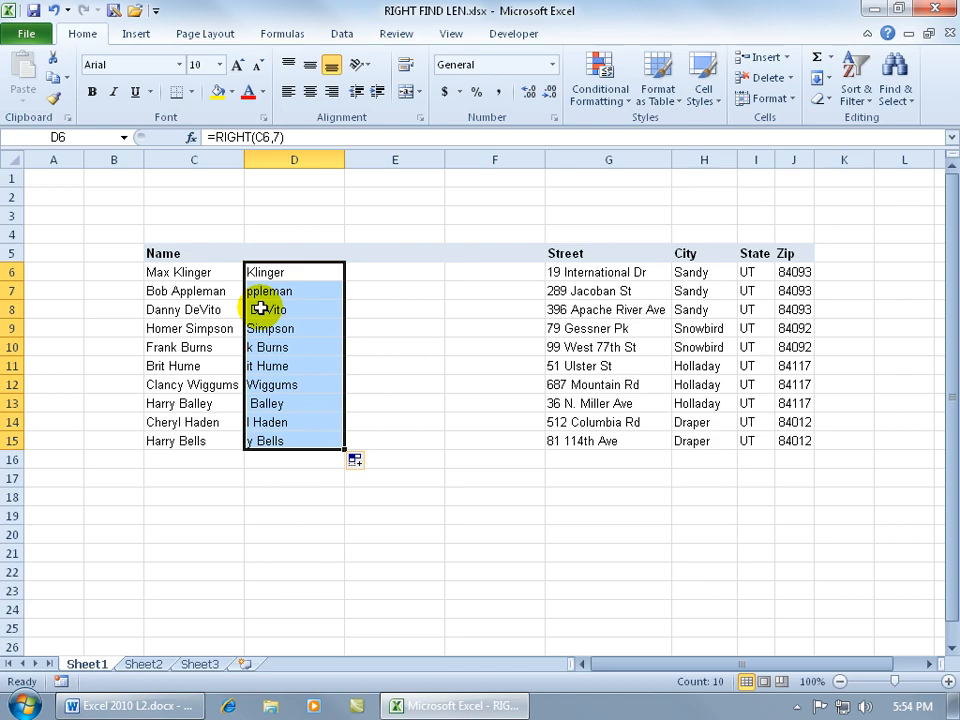
- Enter =FIND(" ",C6) in E6 to locate the space in the name, and fill the formula down to E15
key("Right")
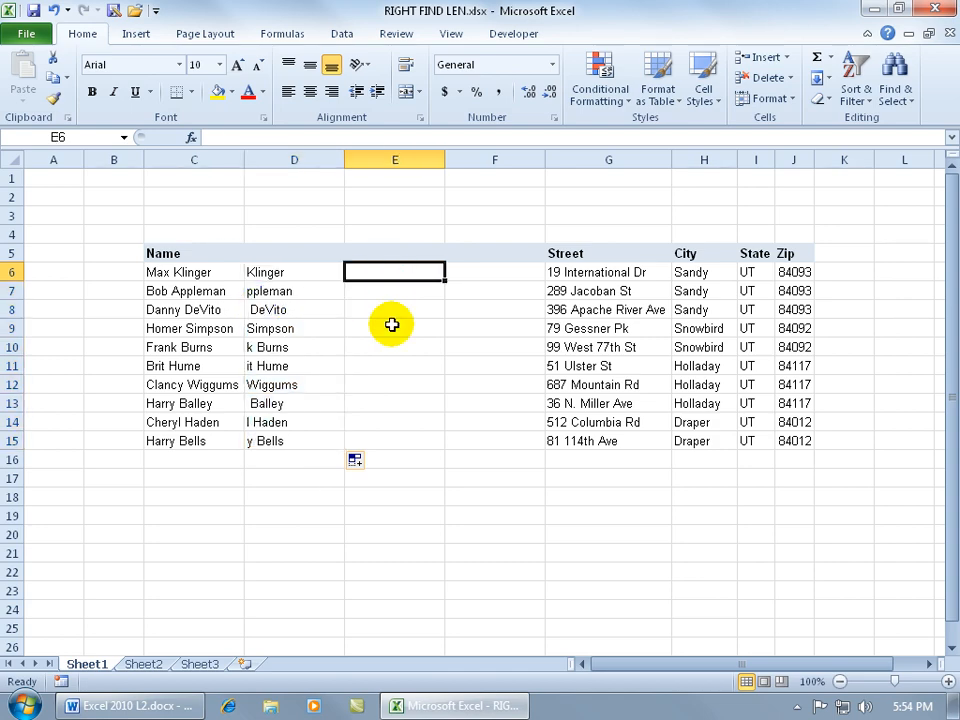
type("=find")
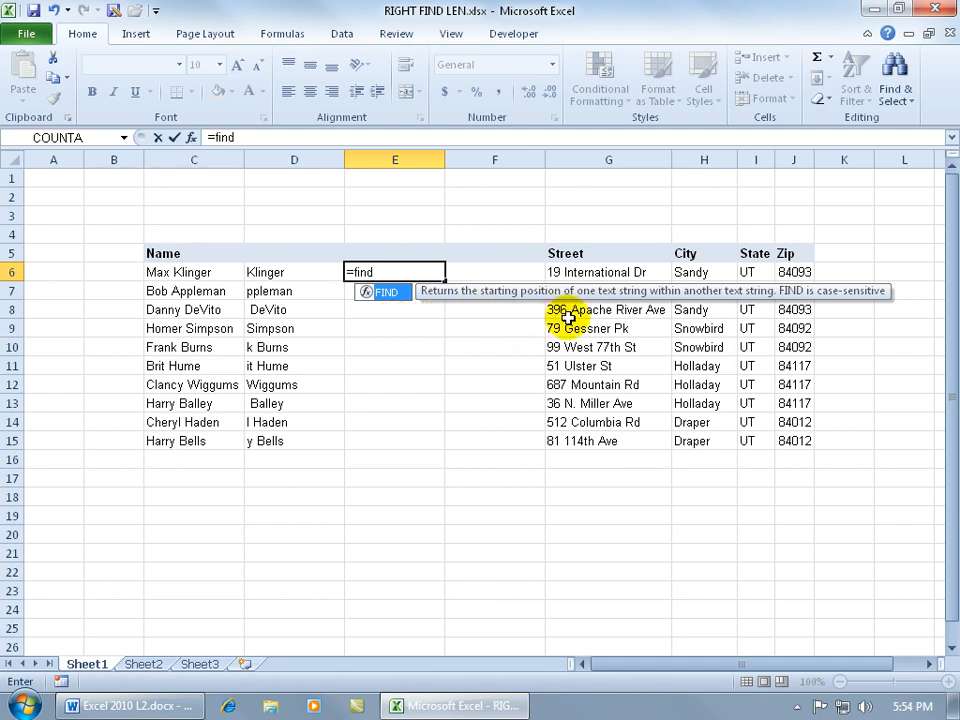
key("Tab")
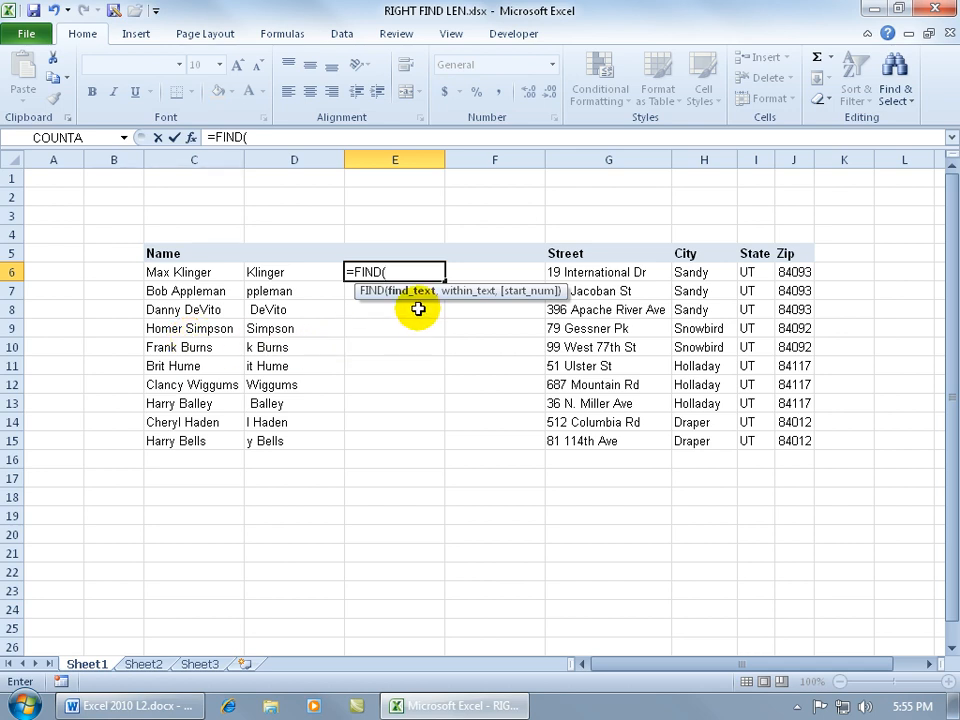
type("\" \",")
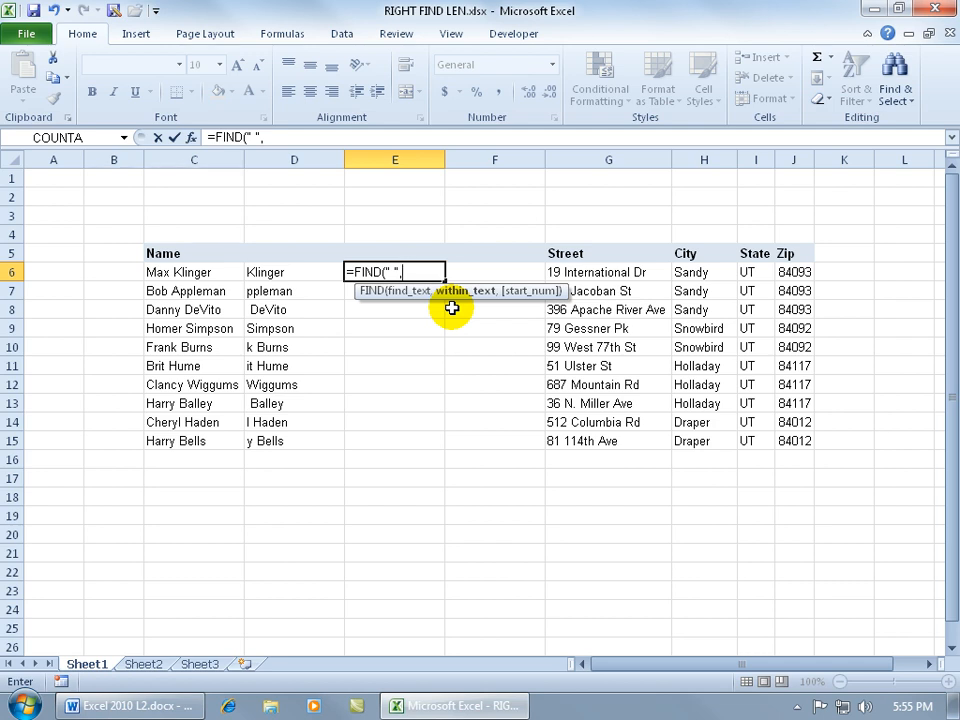
left_click(190, 271)
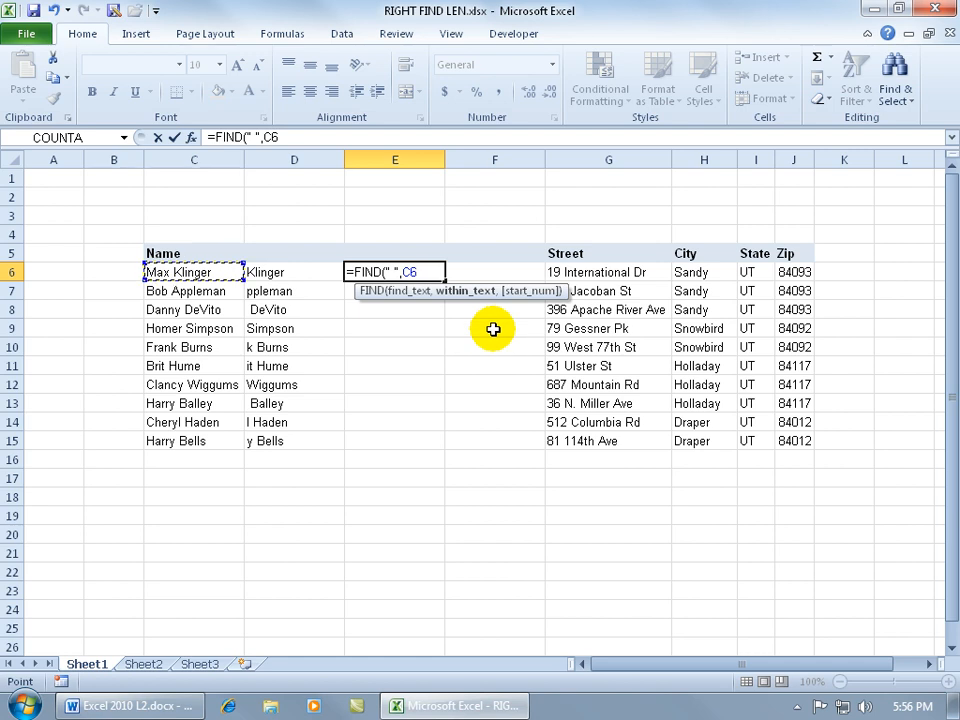
key("Return")
left_click(407, 266)
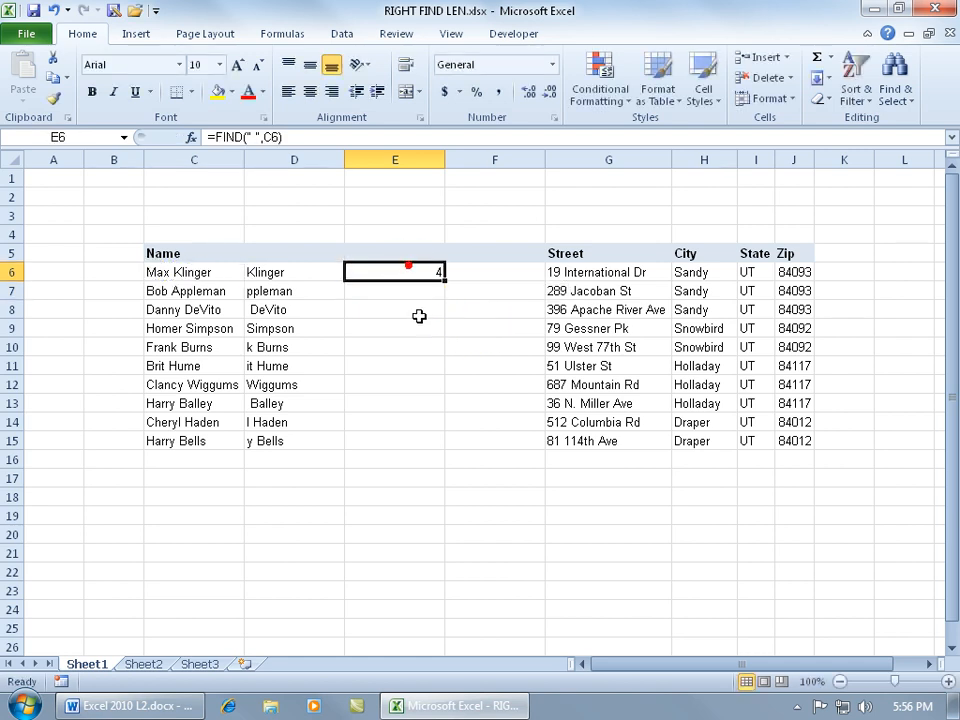
double_click(446, 282)
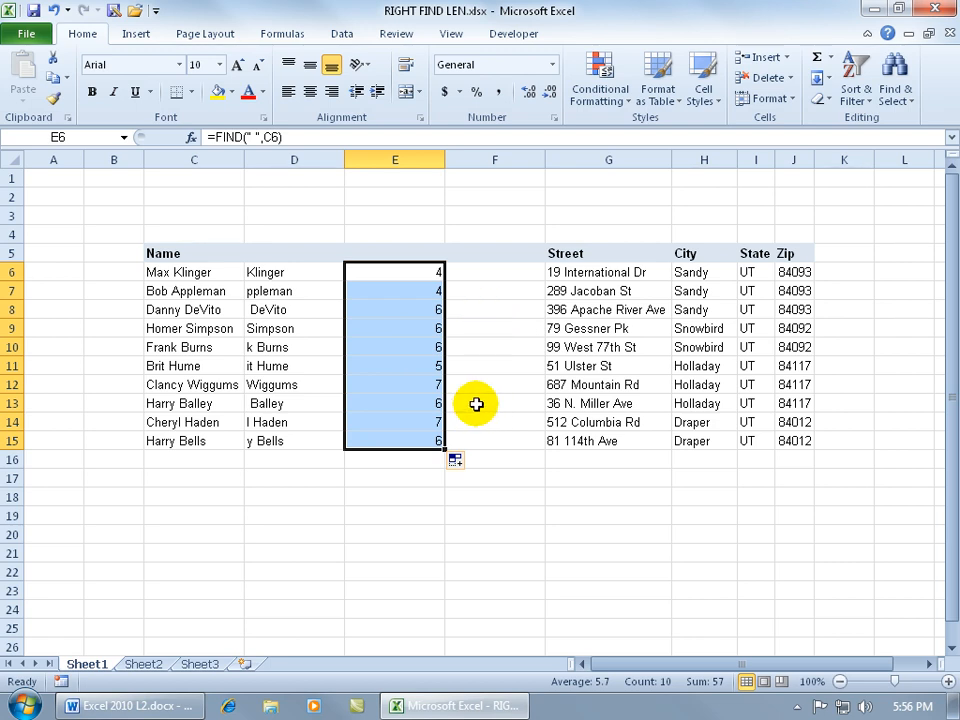
left_click(306, 277)
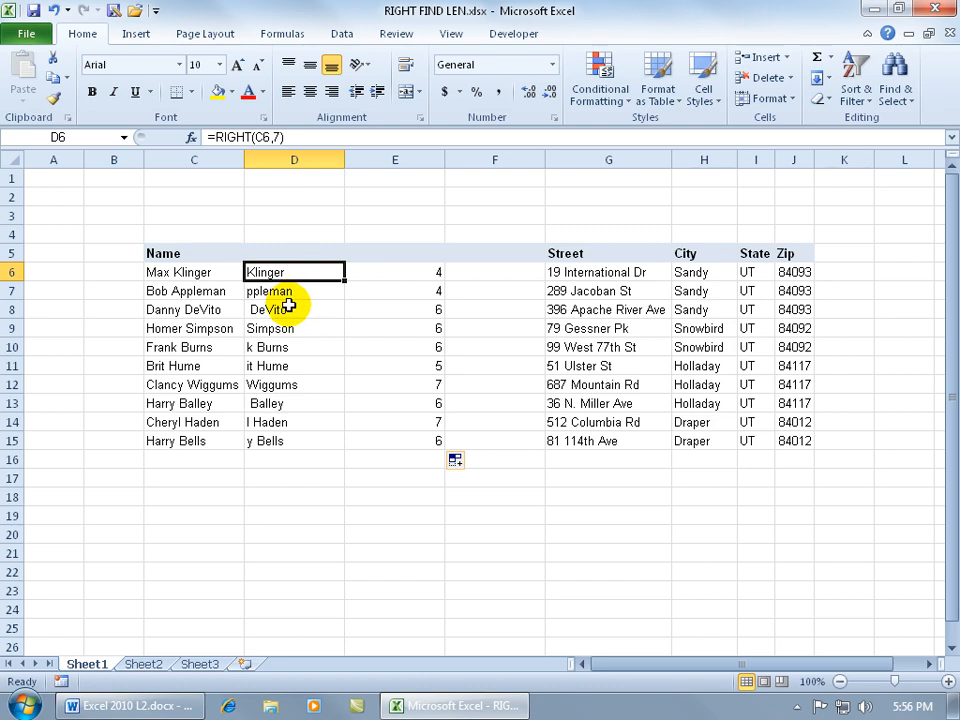
left_click(431, 272)
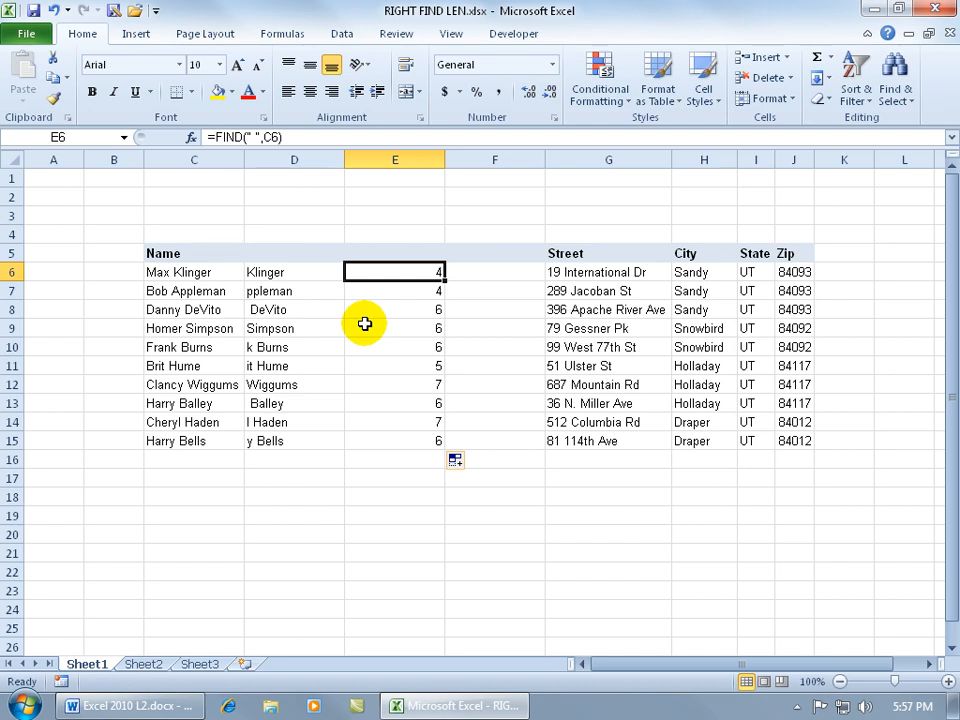
- Enter =LEN(C6) in F6 to count the characters in the name, and fill the formula down to F15
left_click(495, 270)
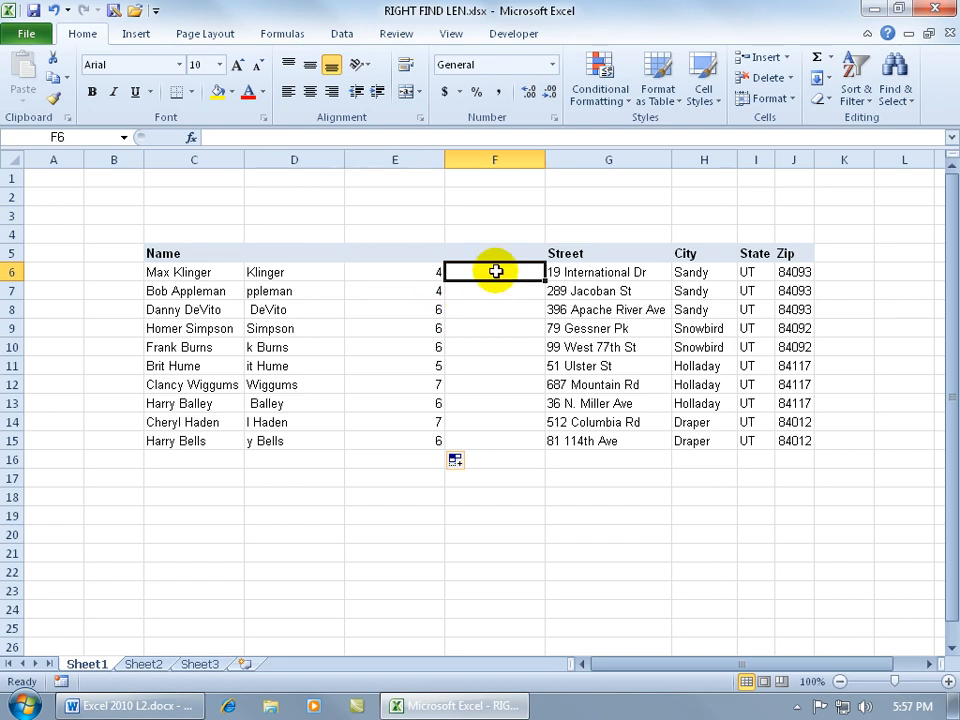
type("=le")
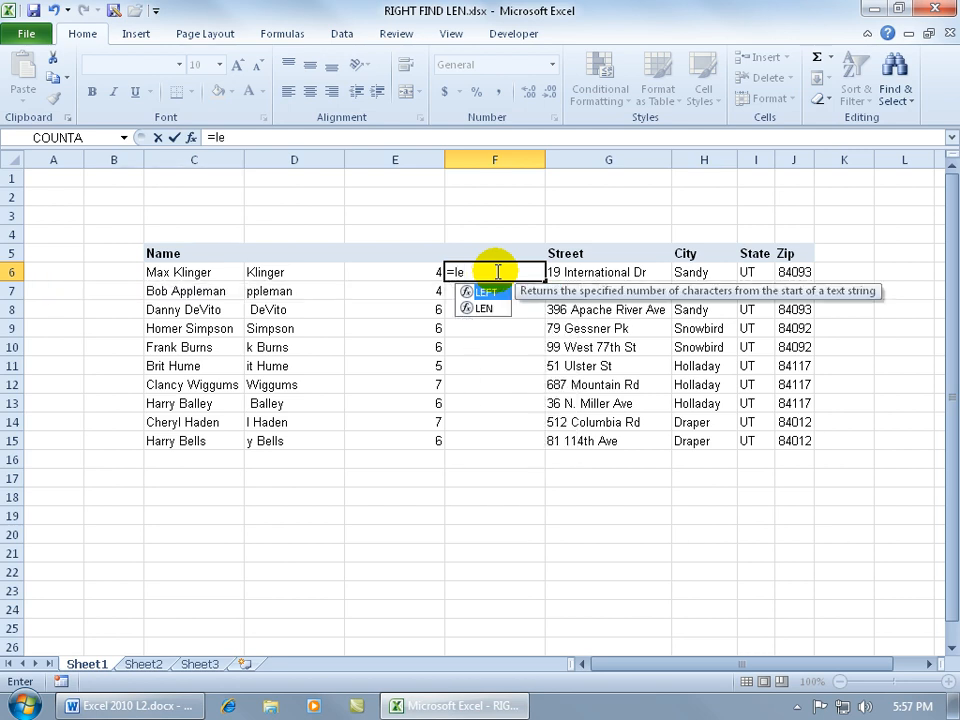
left_click(496, 310)
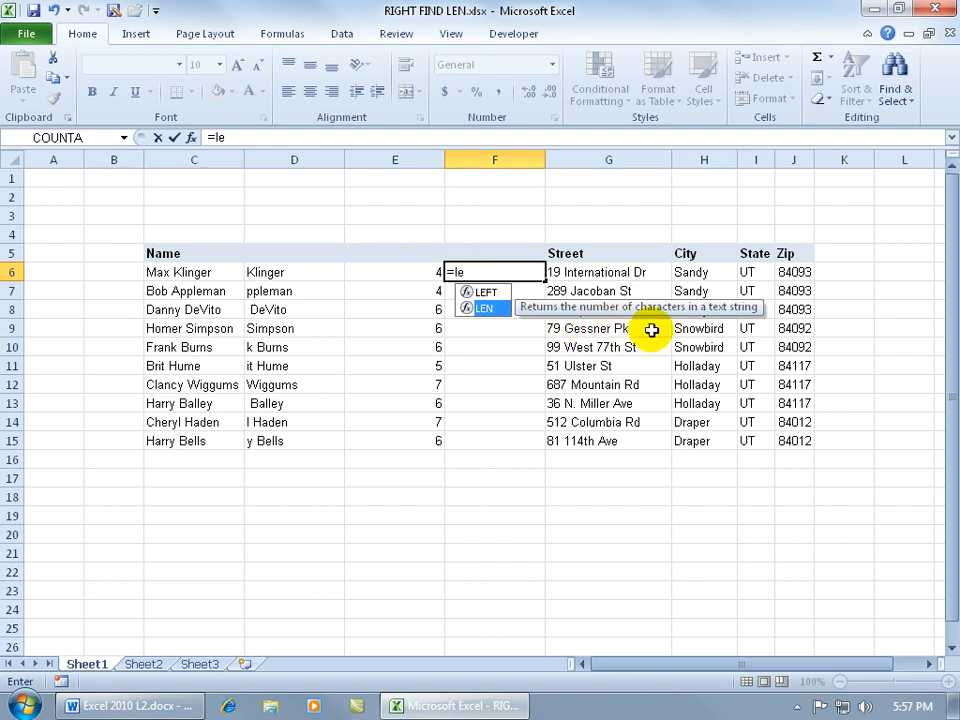
key("Tab")
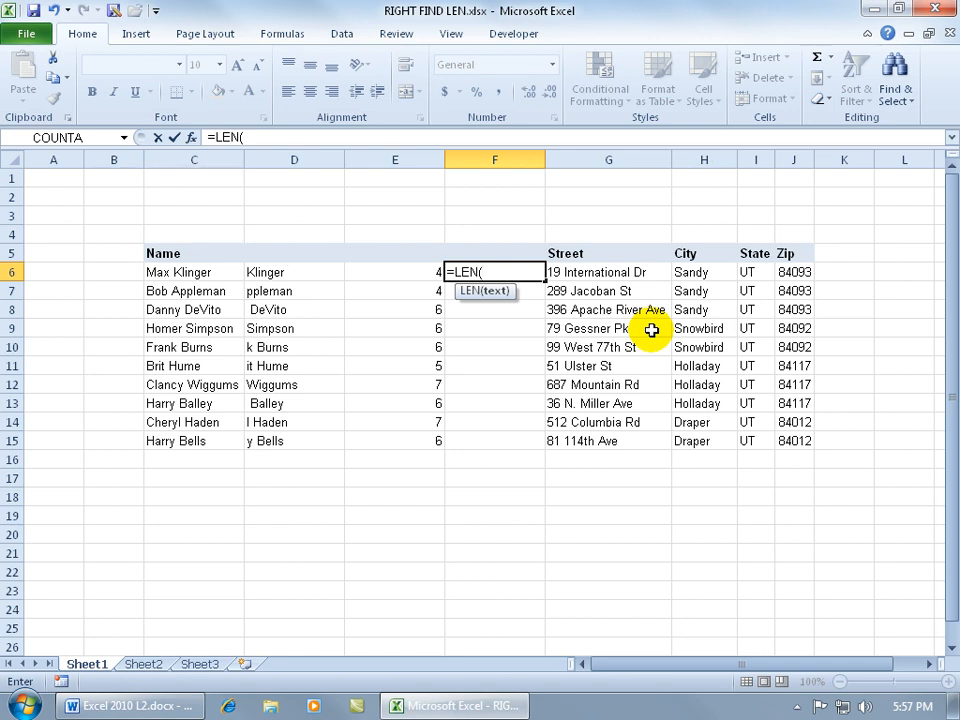
left_click(201, 272)
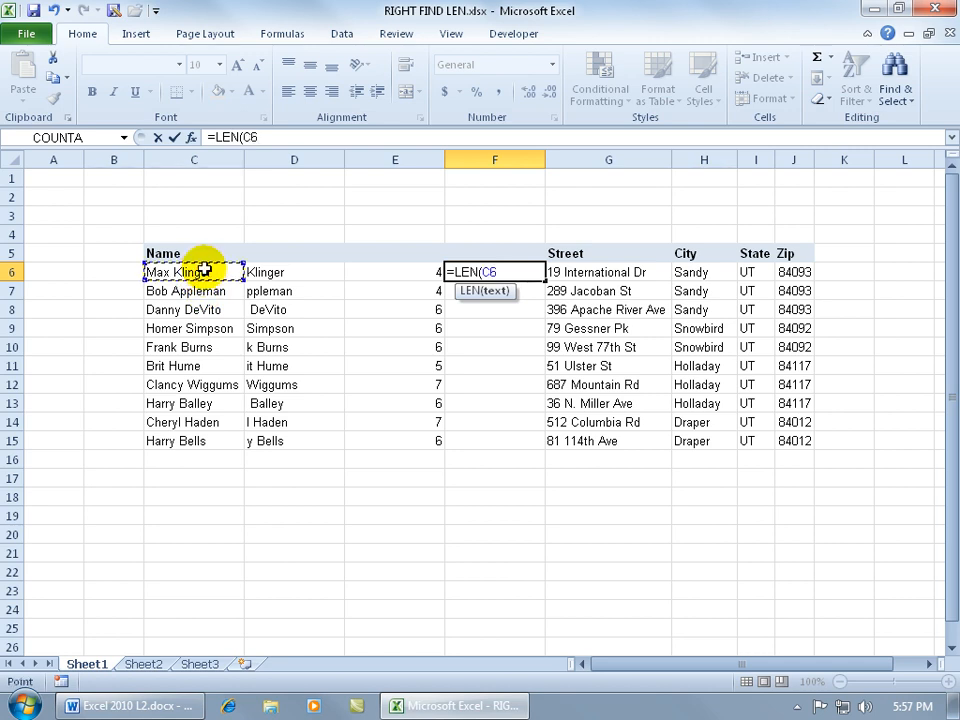
key("Return")
left_click(521, 272)
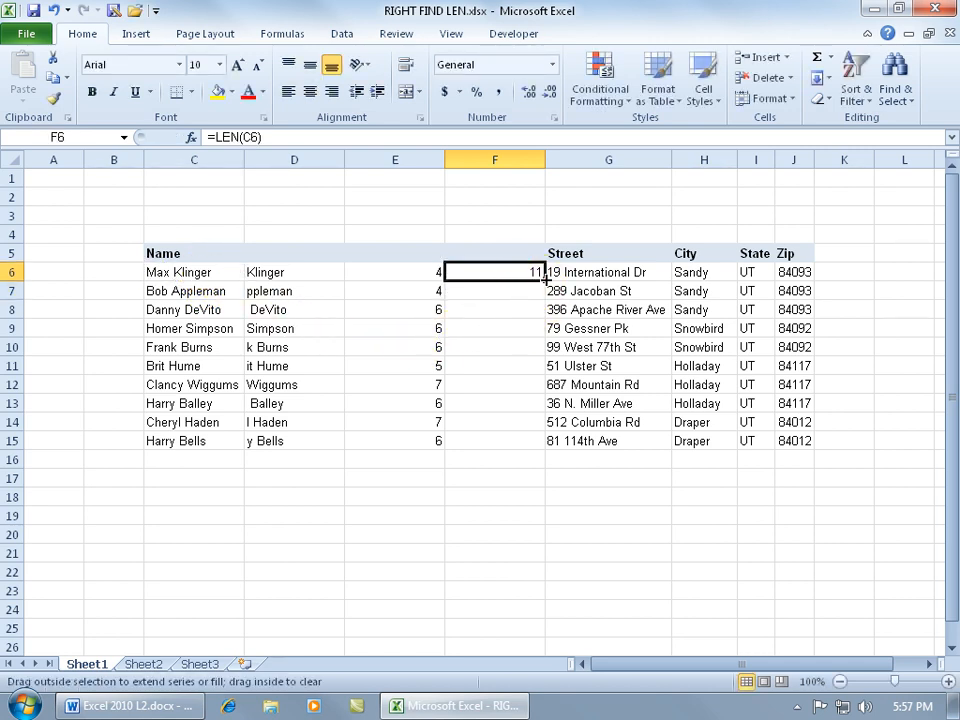
double_click(545, 281)
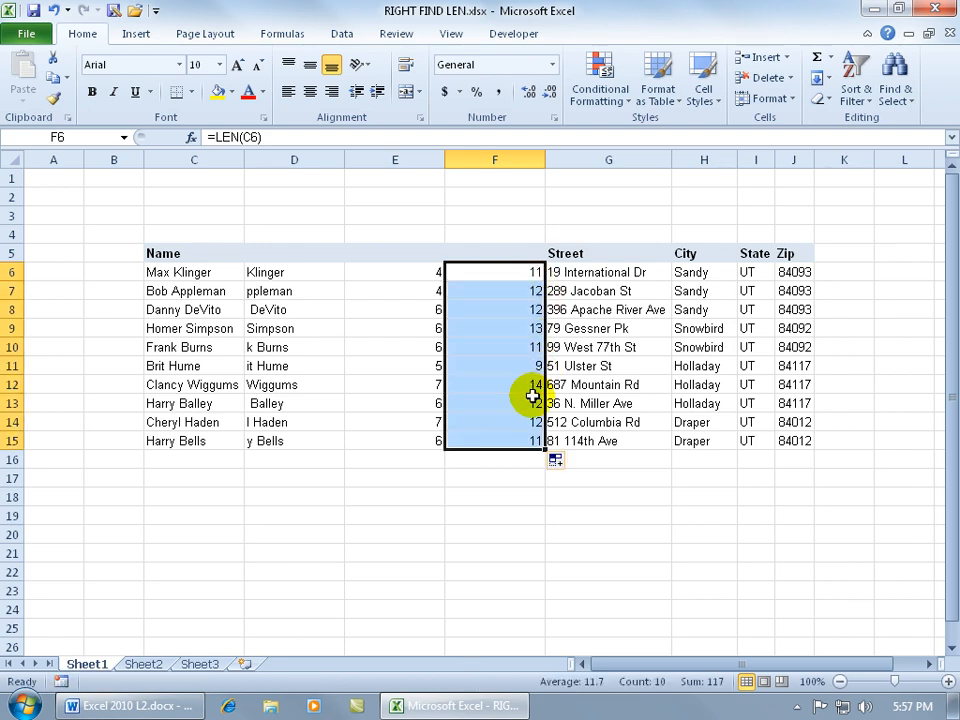
left_click(499, 274)
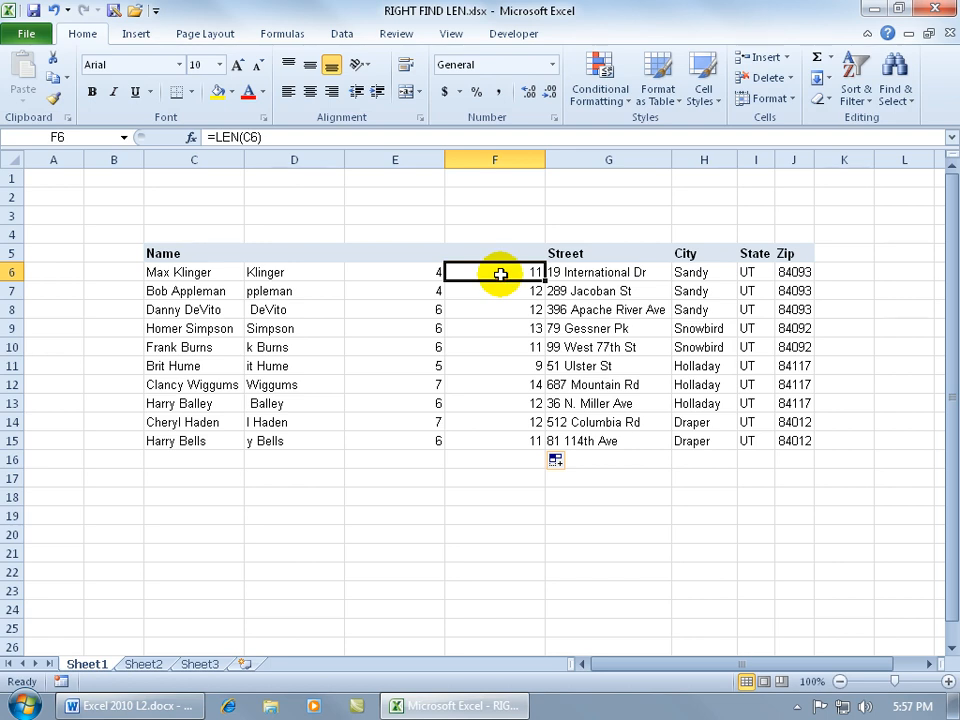
left_click(430, 272)
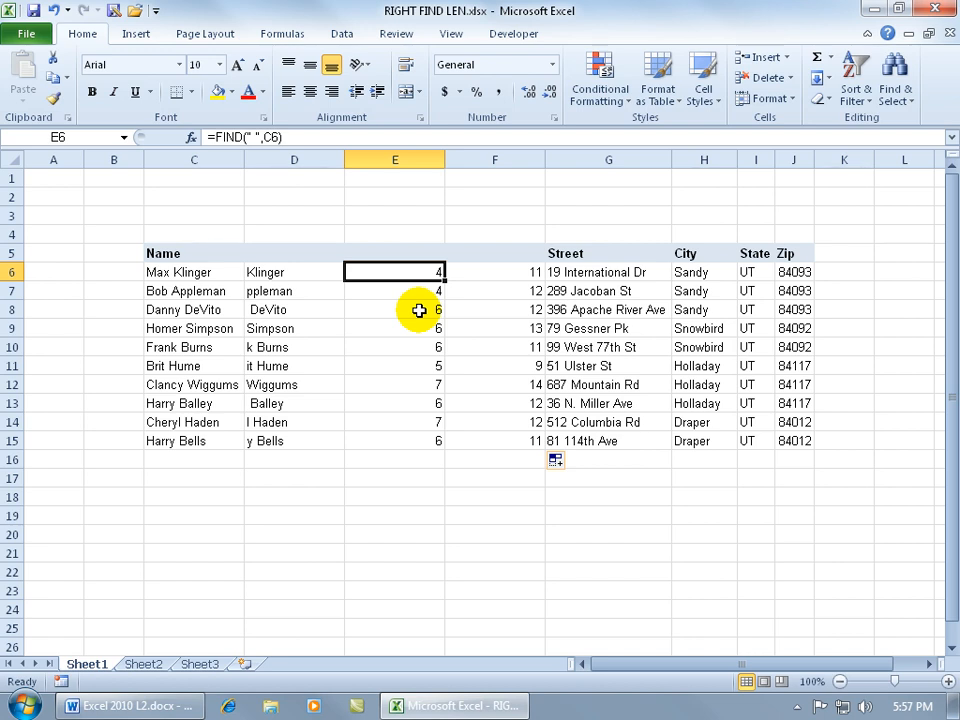
left_click(516, 272)
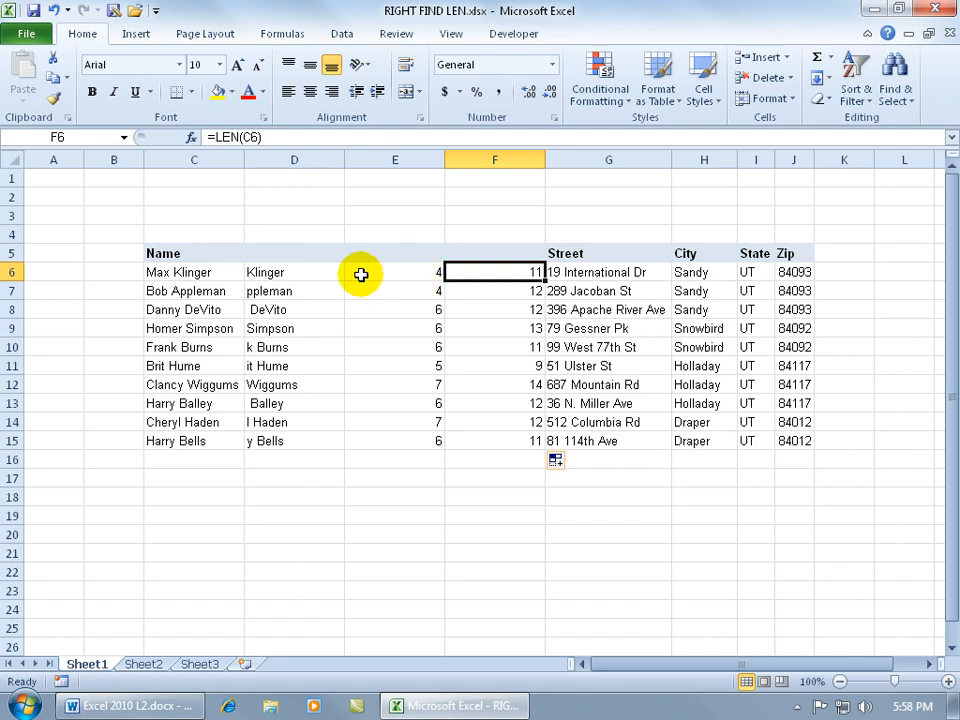
left_click(300, 273)
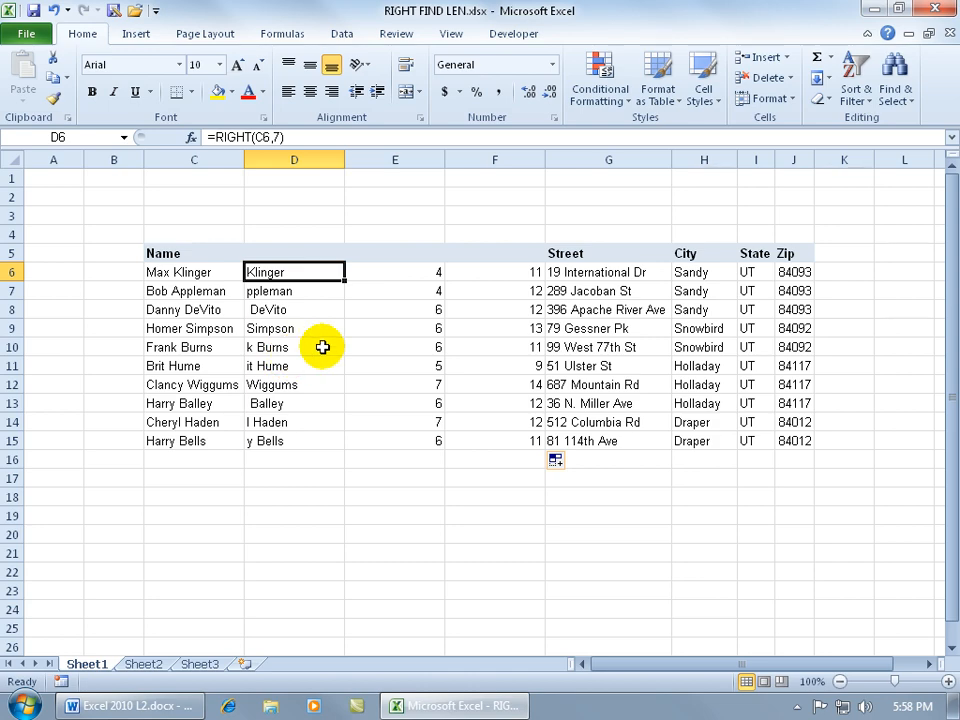
- Insert an empty column before the Street column
right_click(600, 160)
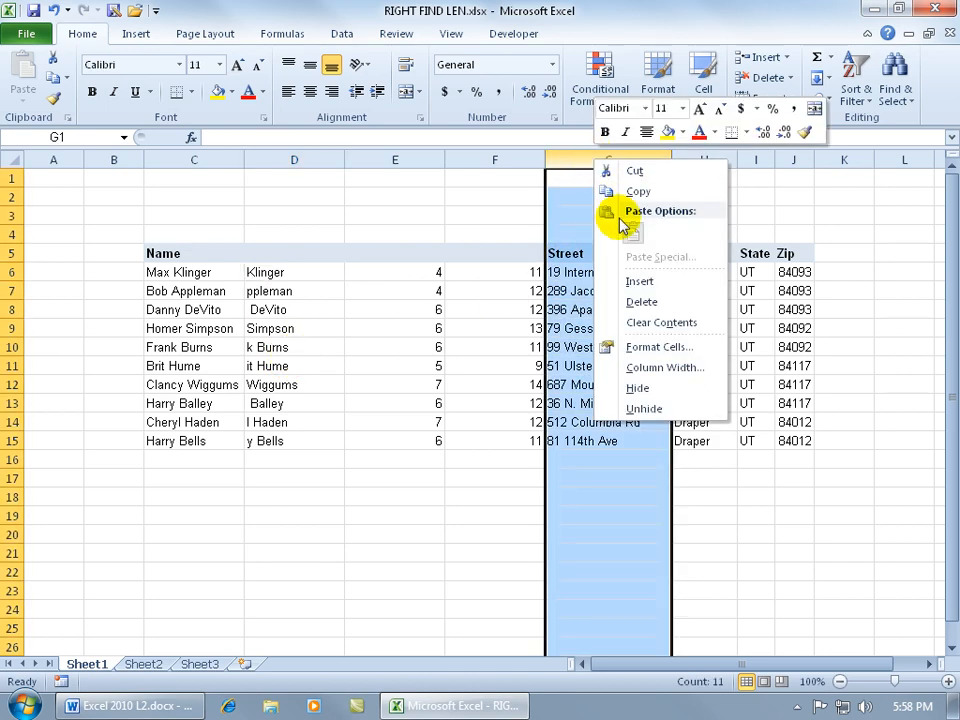
left_click(639, 281)
- Start a formula in G6 with =RIGHT(C6,LEN(C6), using the name's length as the basis for the character count
left_click(585, 272)
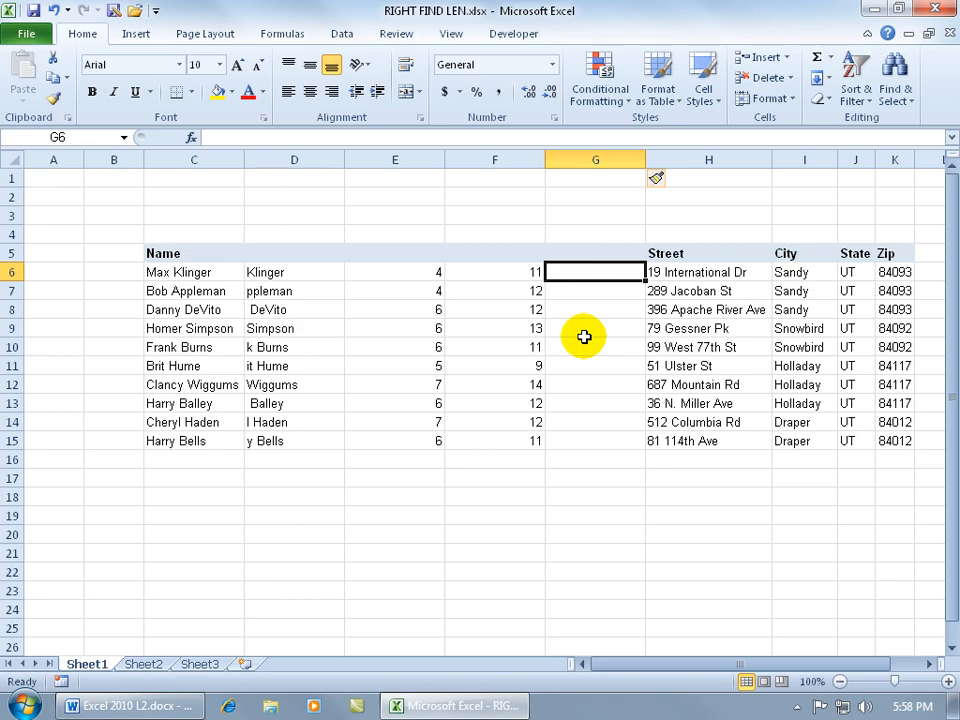
type("=")
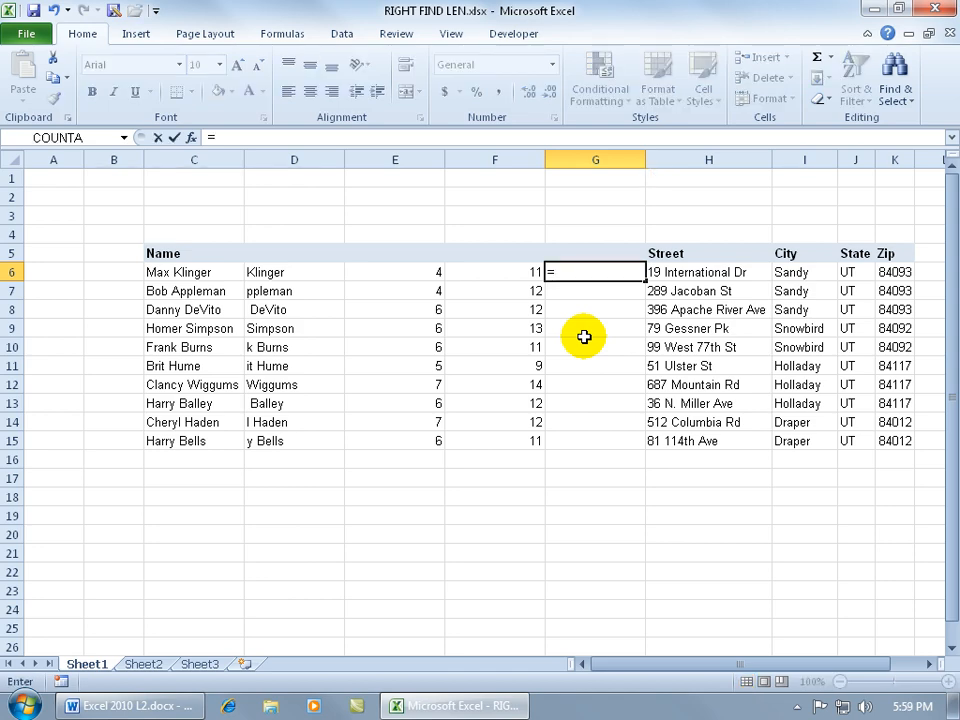
type("ri")
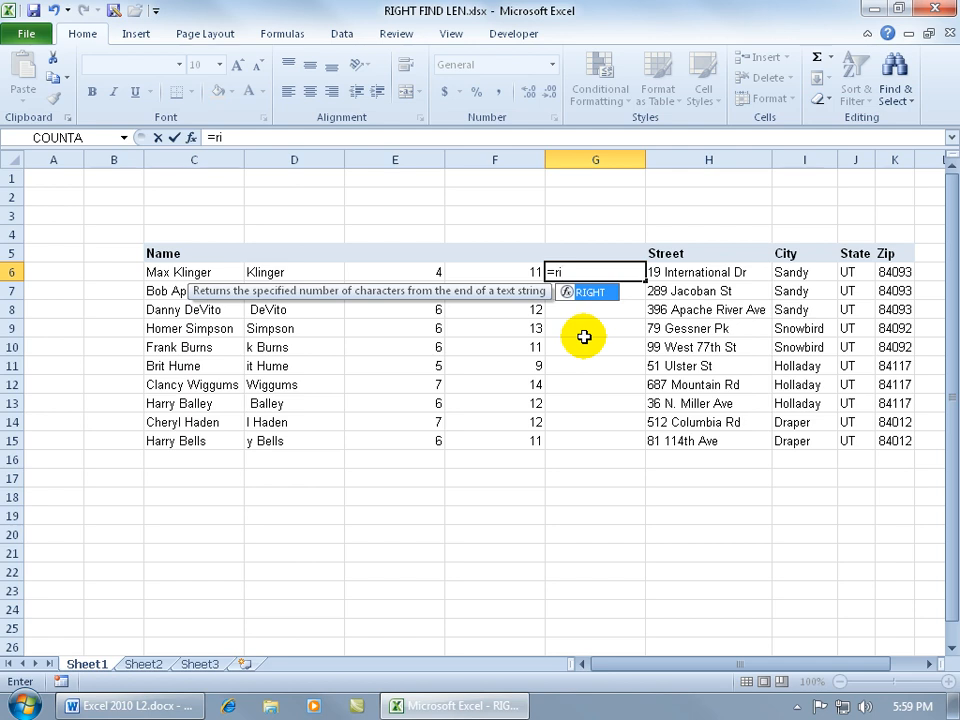
type("g")
key("Tab")
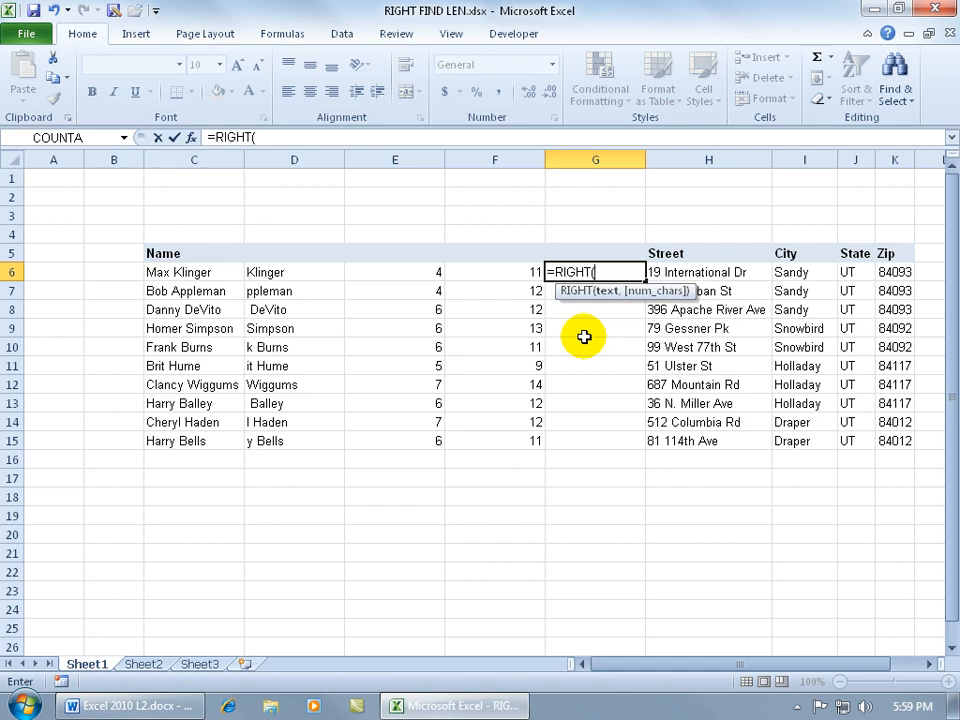
left_click(197, 273)
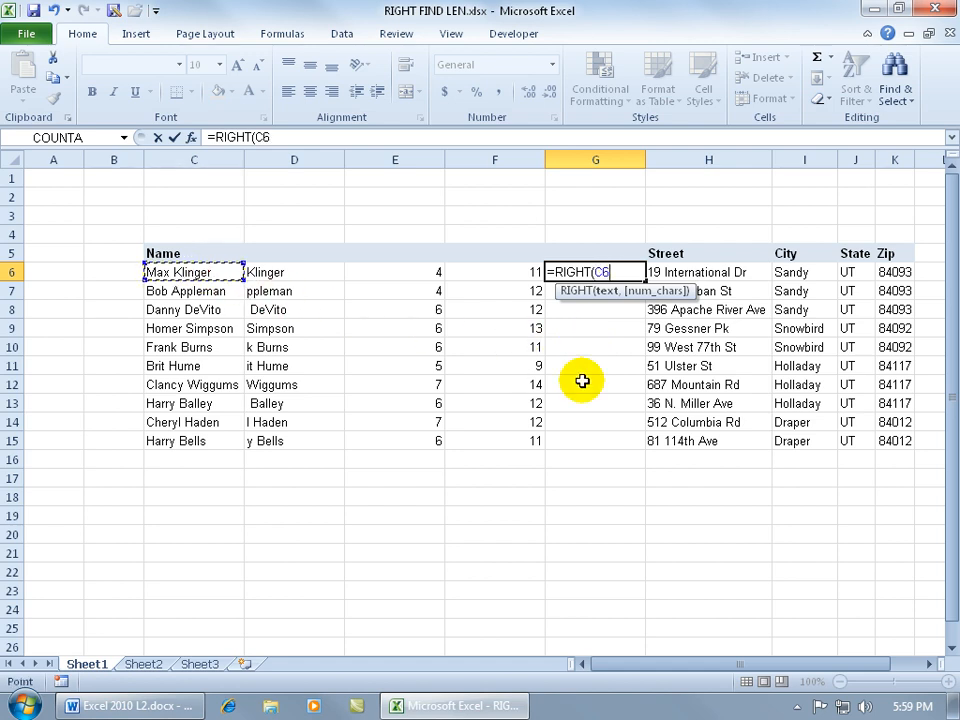
type(",")
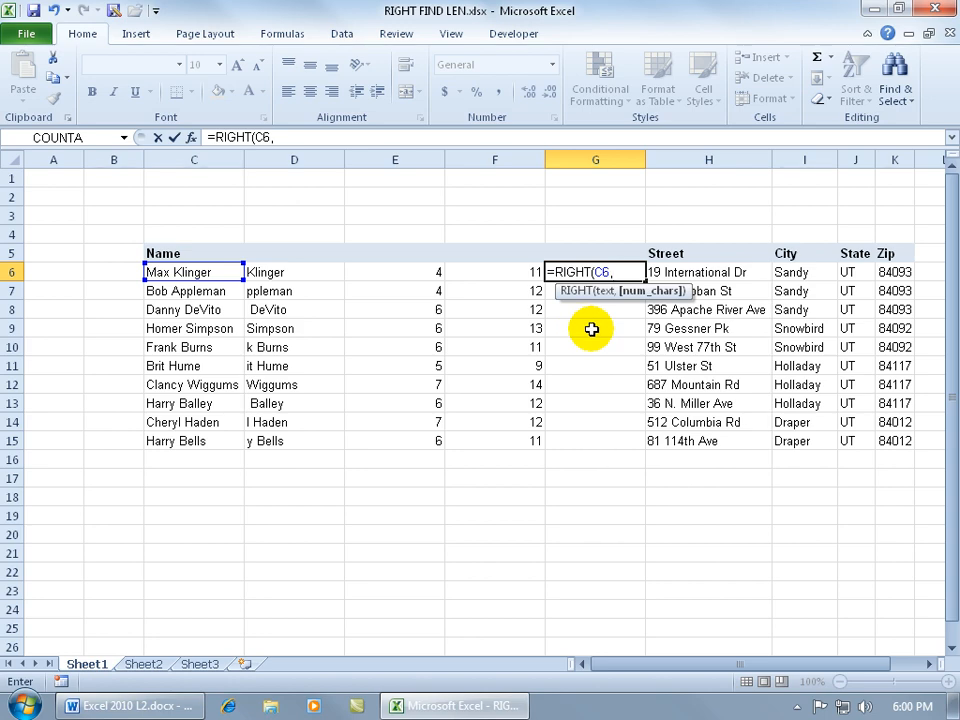
type("len")
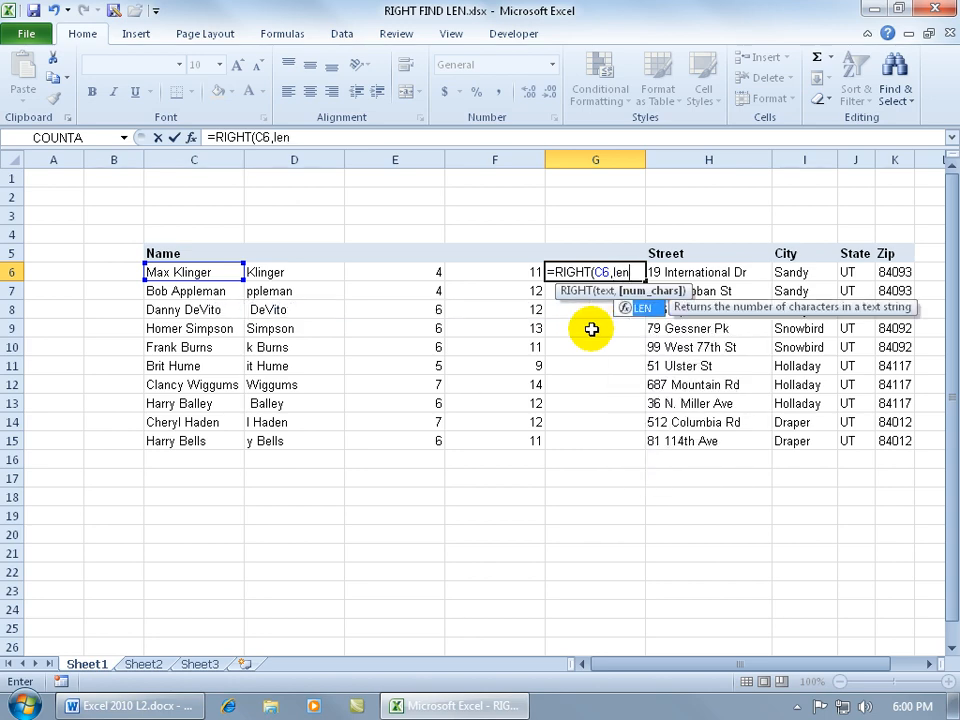
key("Tab")
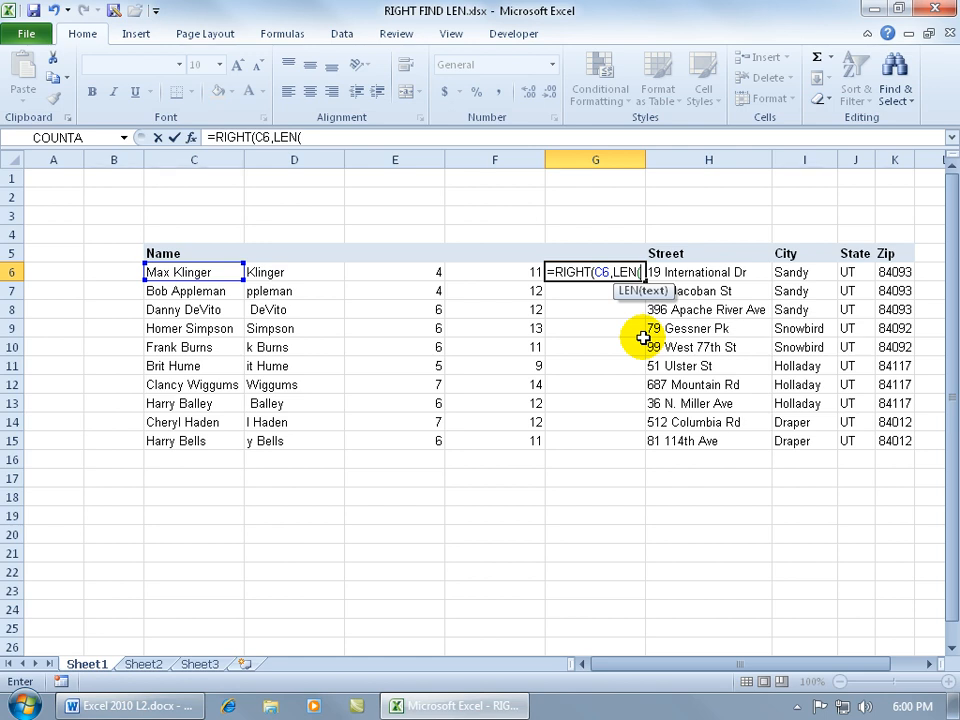
left_click(220, 272)
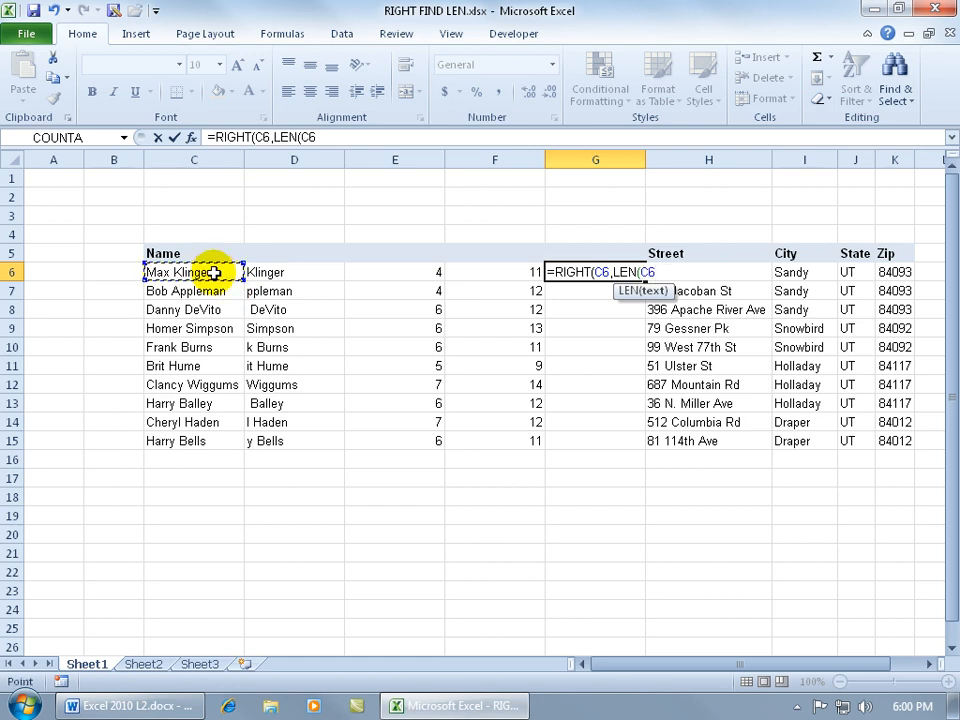
type(")")
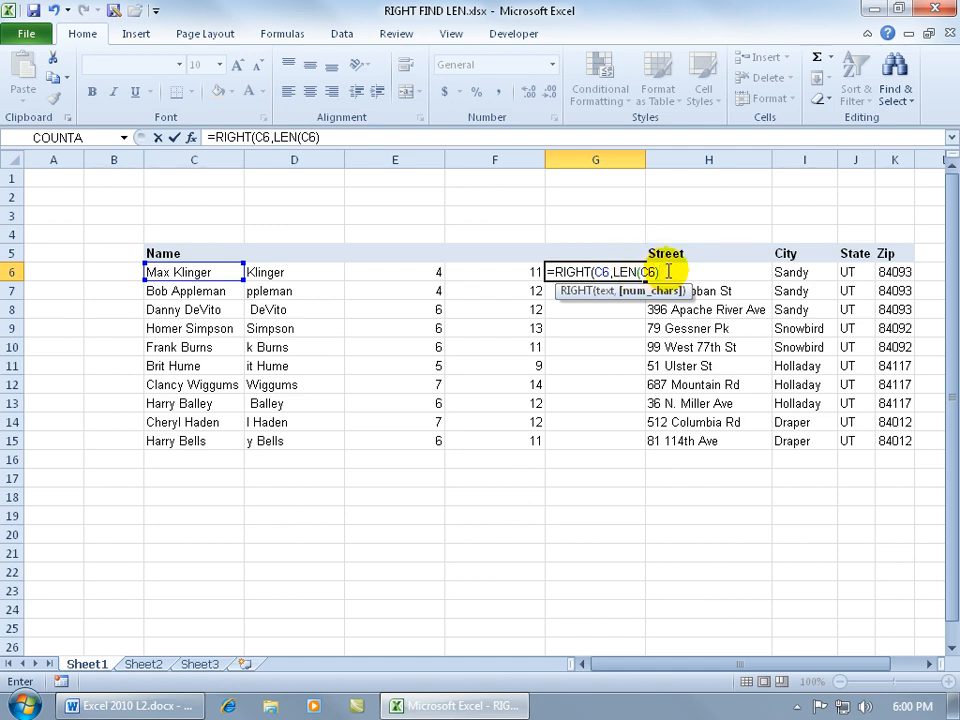
- Complete the G6 formula by subtracting FIND(" ",C6) from the length, and fill it down to G15
type("-")
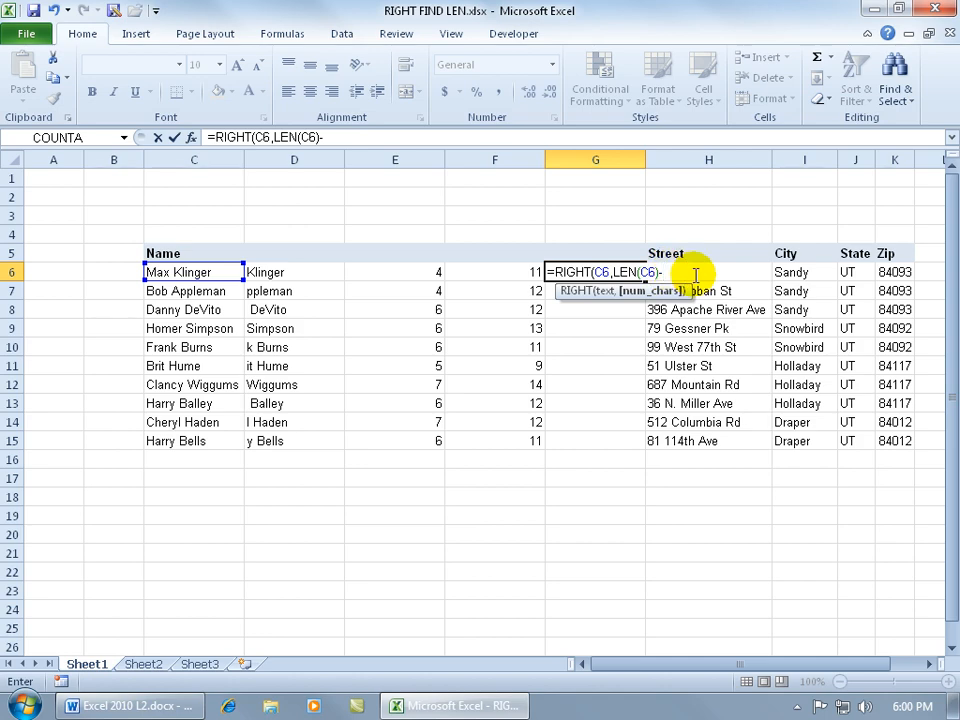
type("fin")
key("Tab")
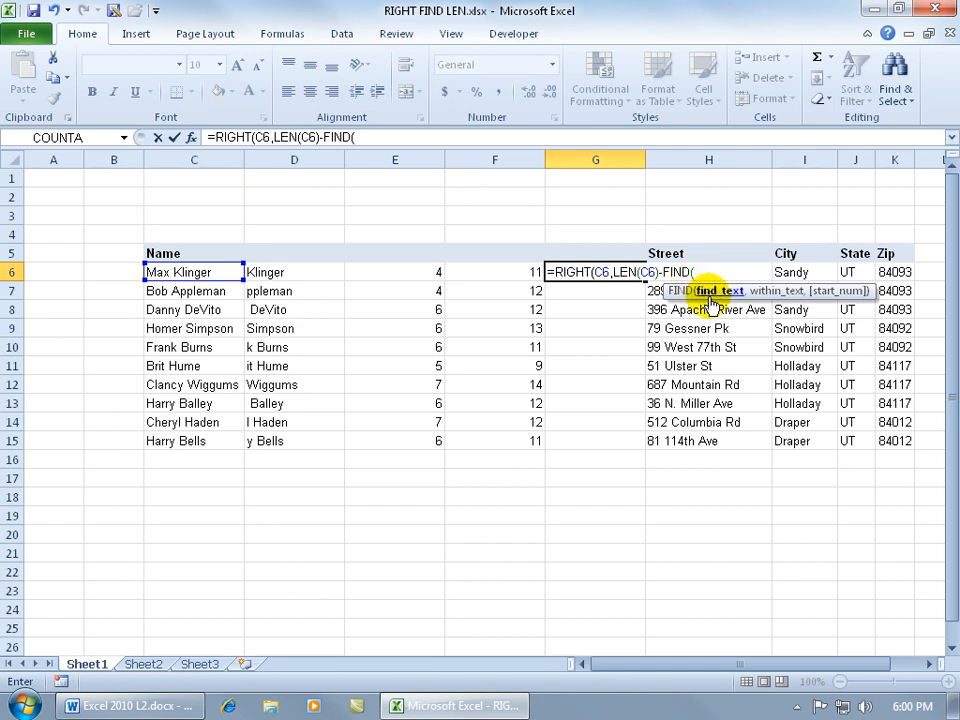
type("\" \",")
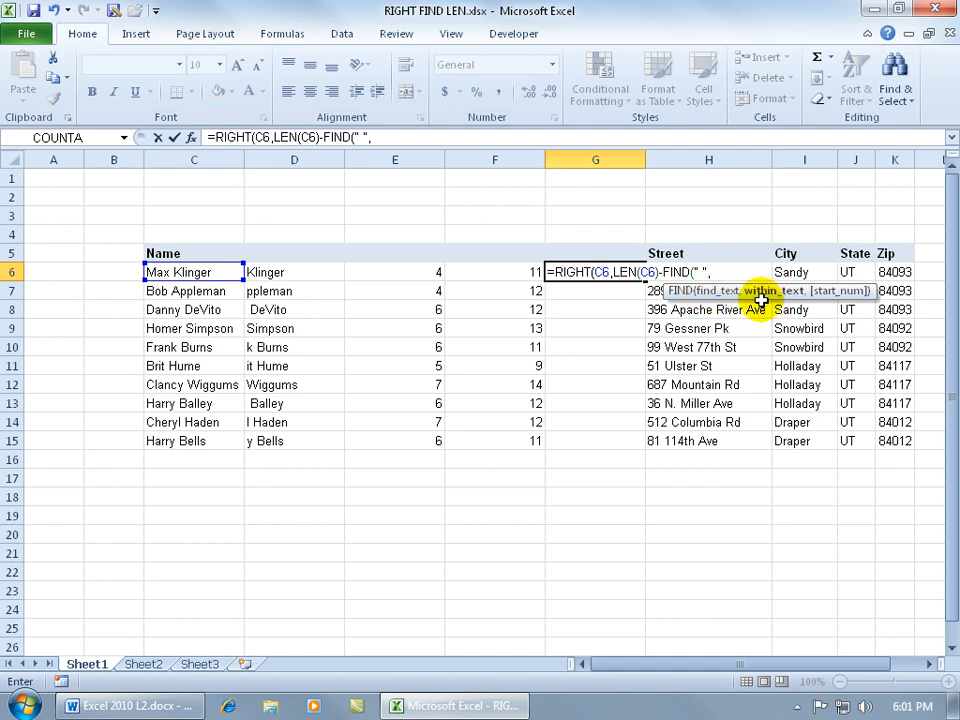
left_click(214, 271)
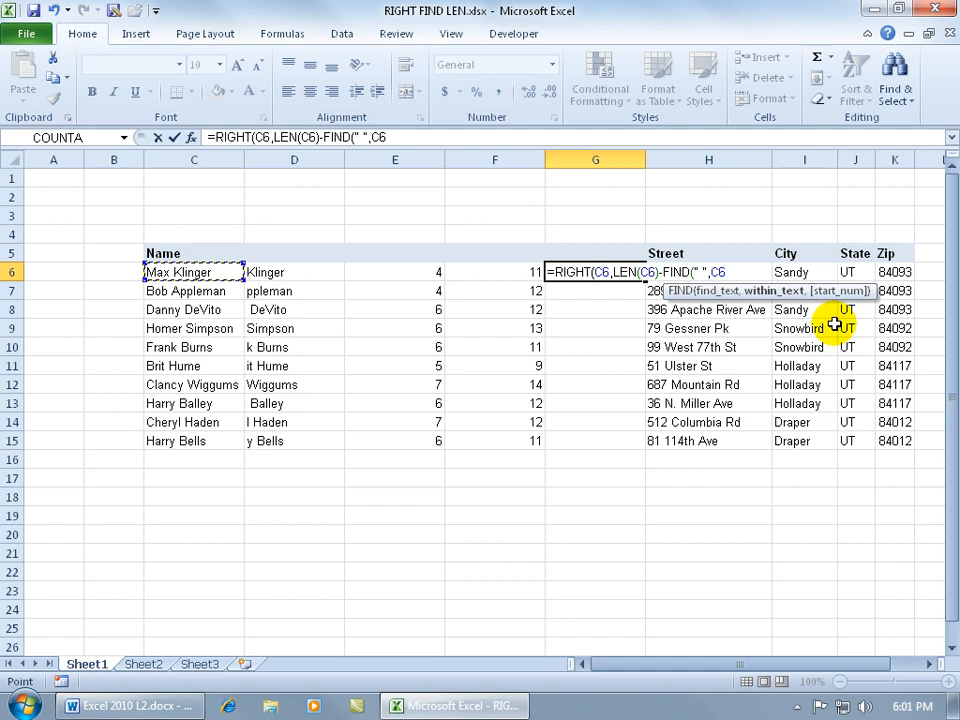
type(")")
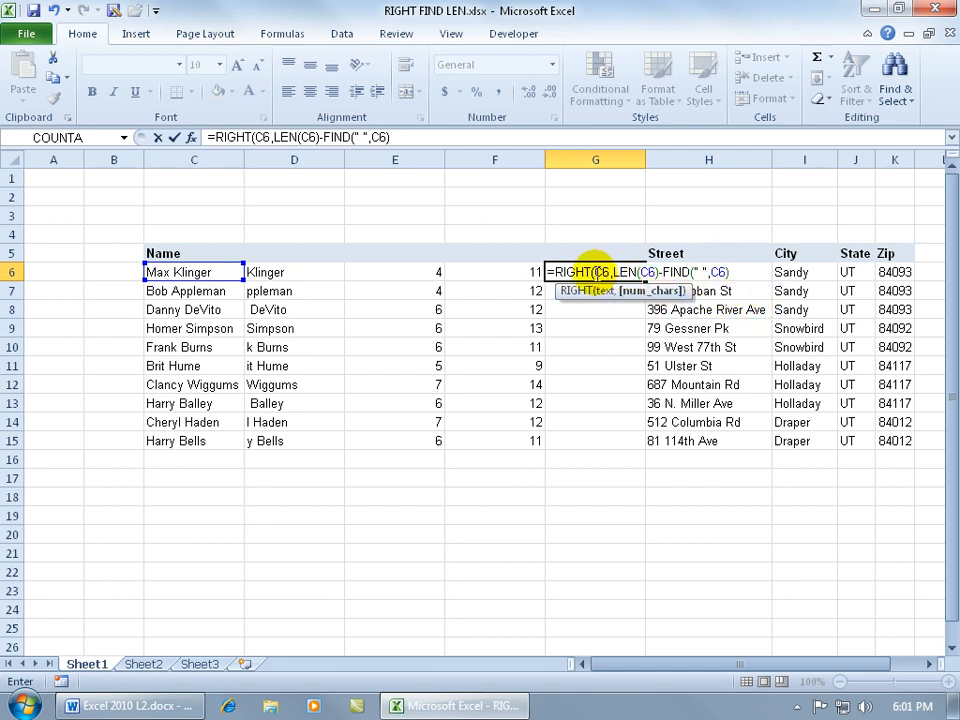
type(")")
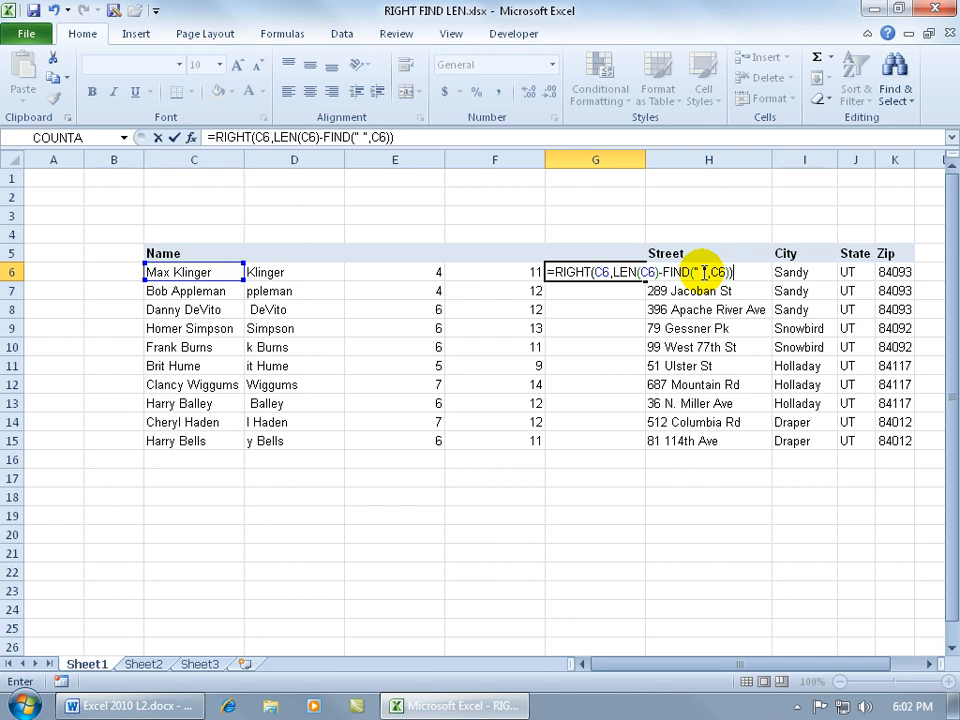
key("Return")
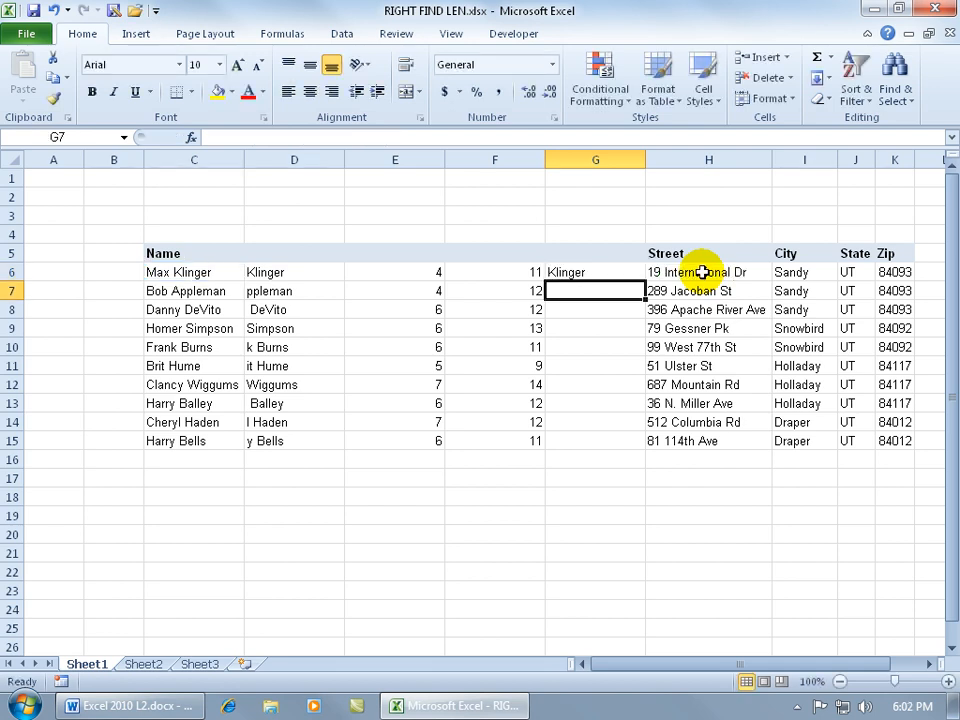
left_click(615, 272)
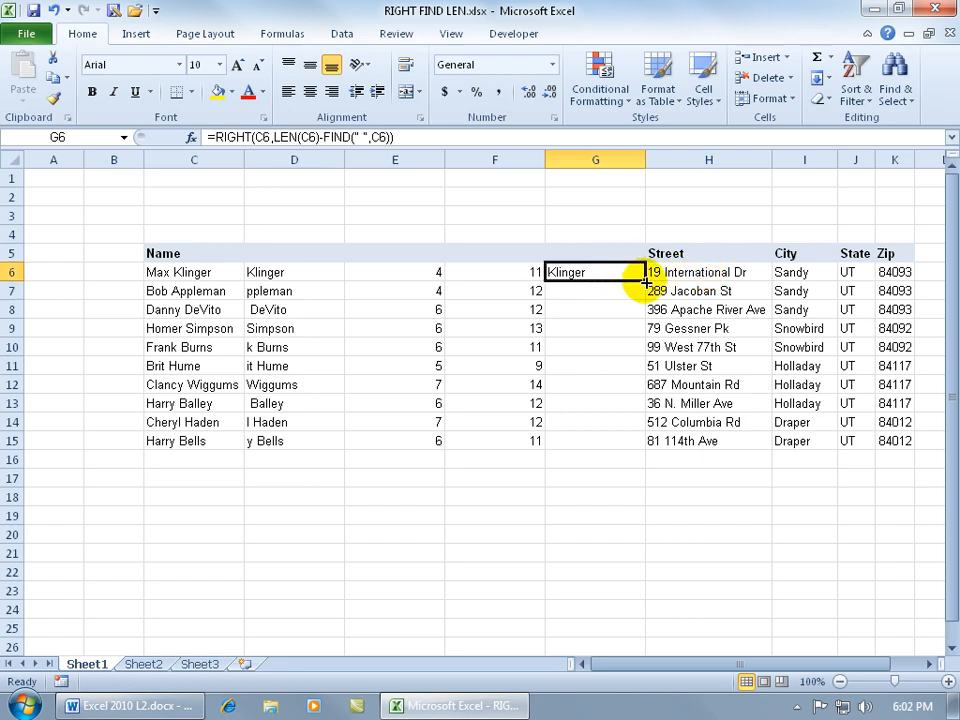
double_click(645, 281)
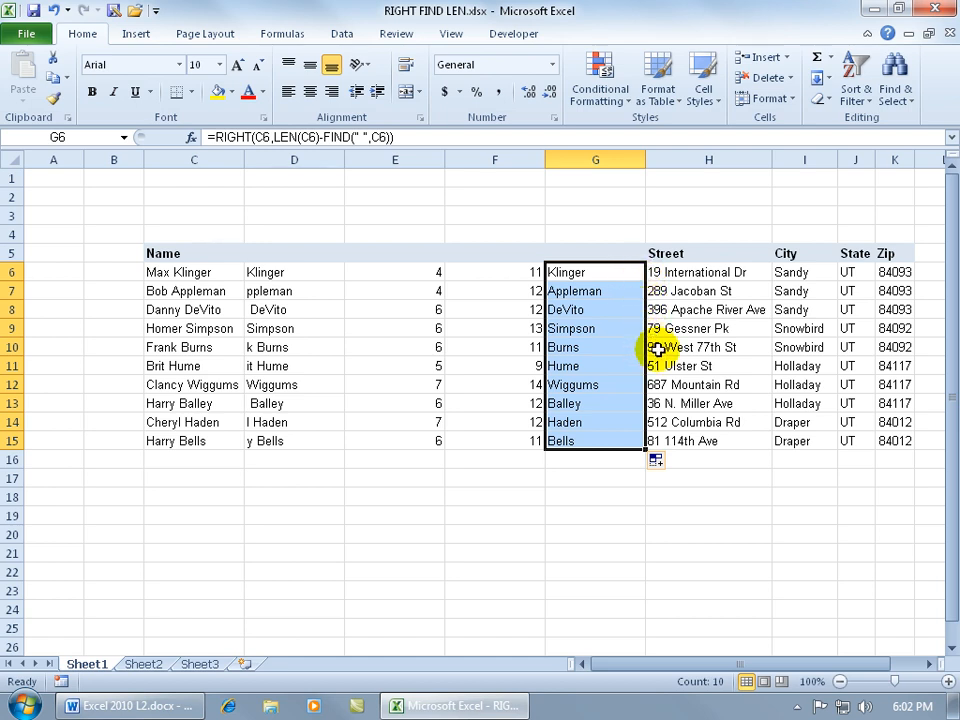
- Copy the extracted last names in G6:G15 and paste them as values only starting at C17
left_click(580, 274)
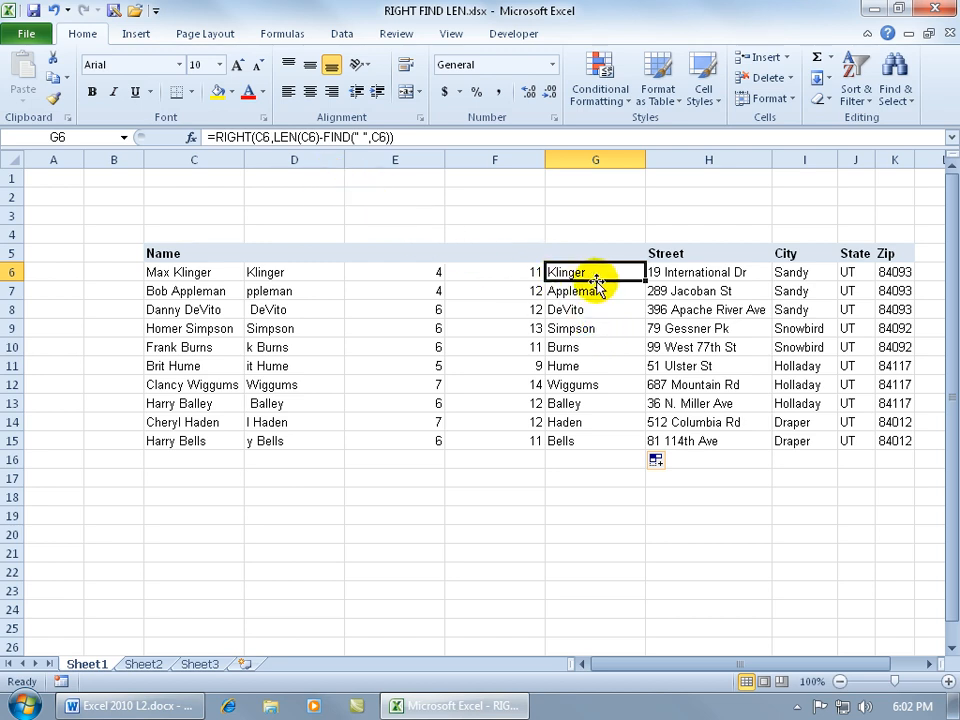
left_click_drag(602, 272, 597, 435)
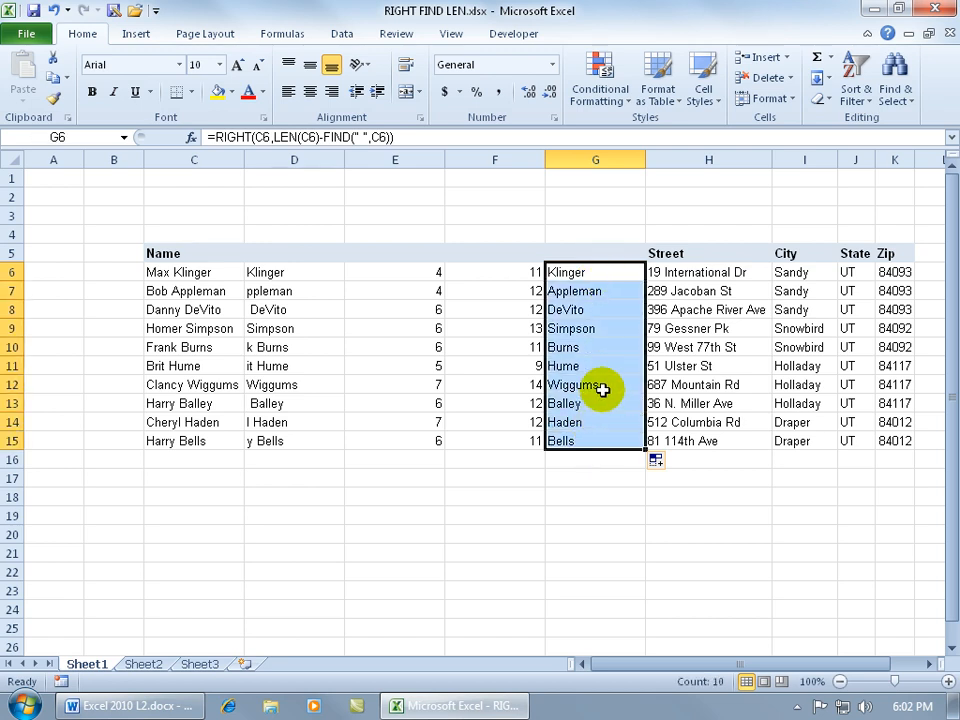
key("ctrl+c")
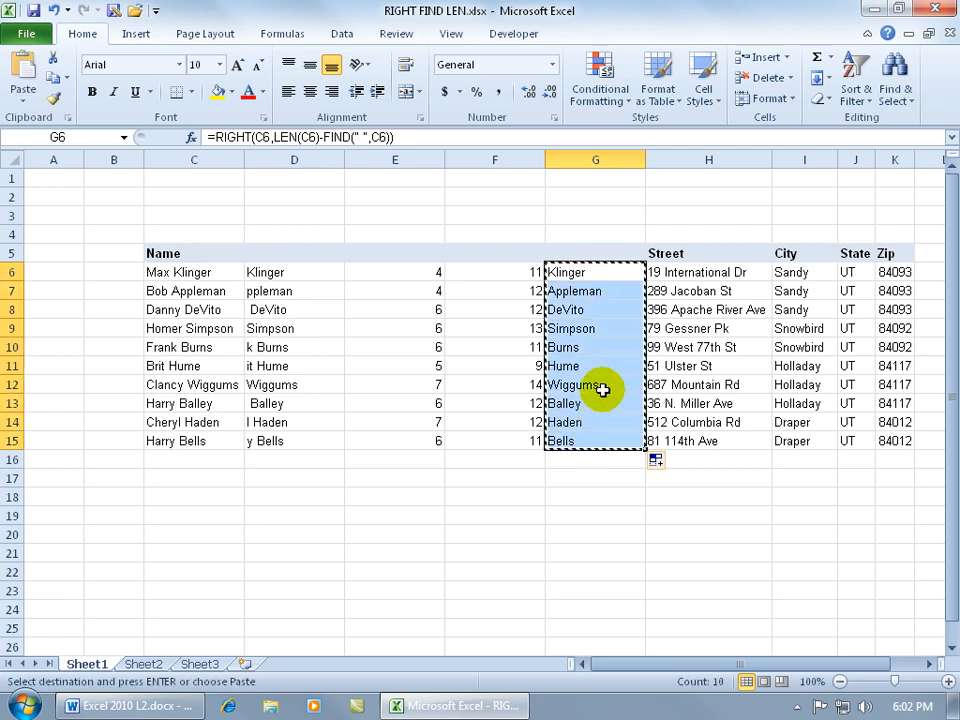
right_click(584, 300)
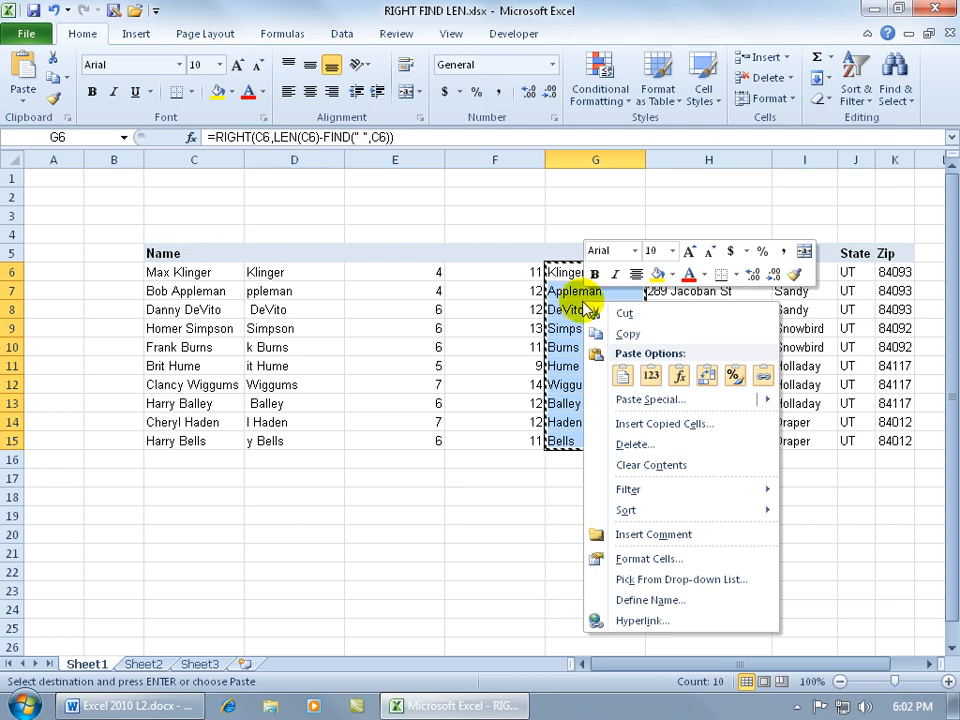
left_click(229, 480)
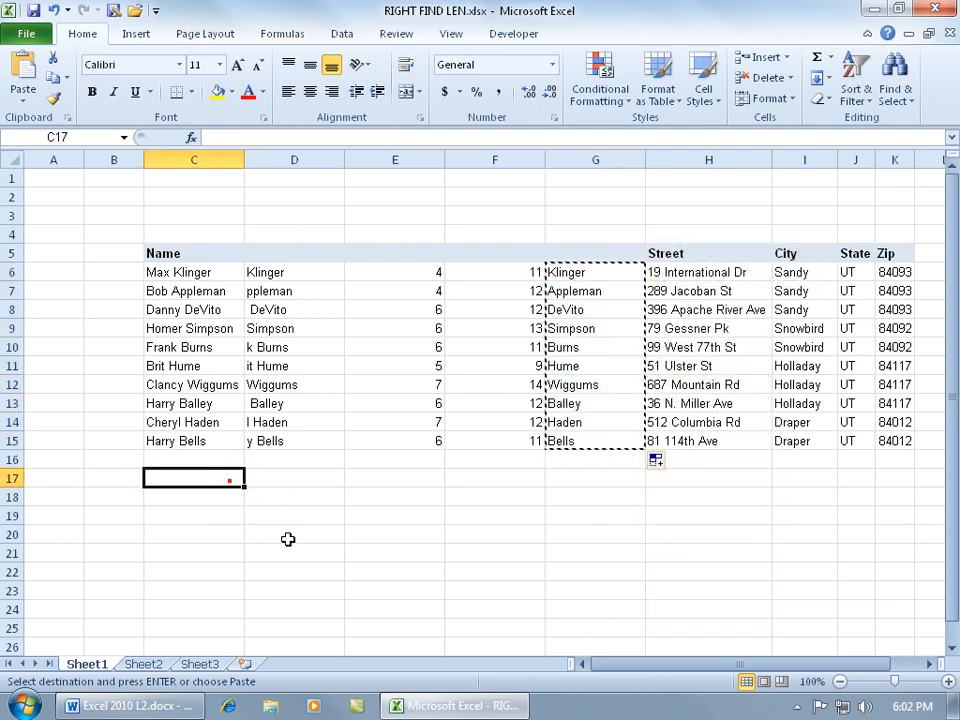
right_click(216, 486)
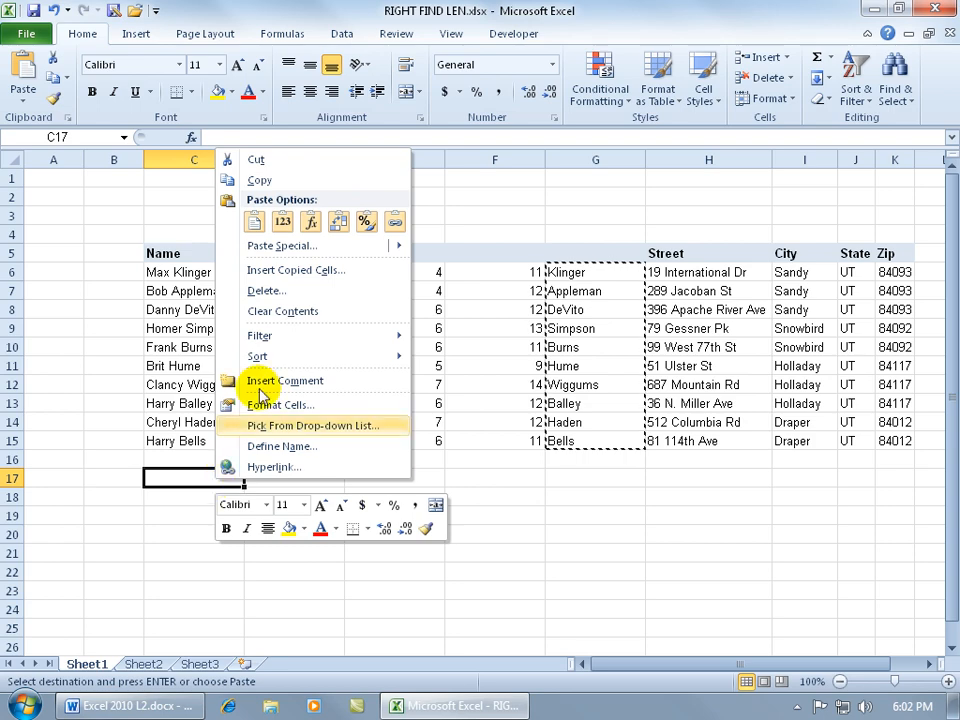
left_click(283, 222)
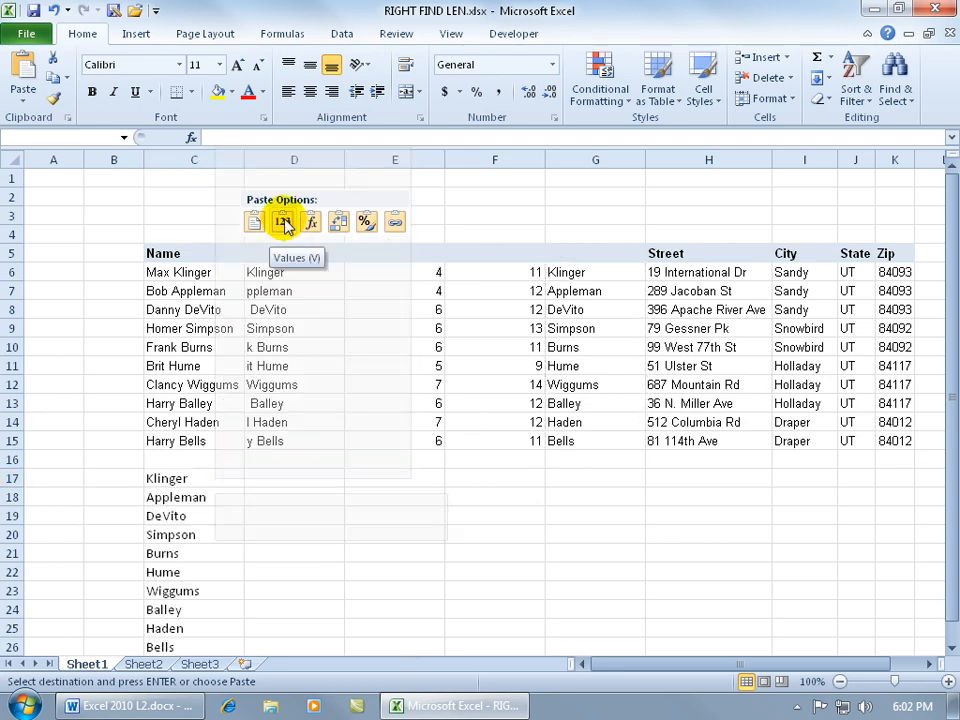
left_click(283, 222)
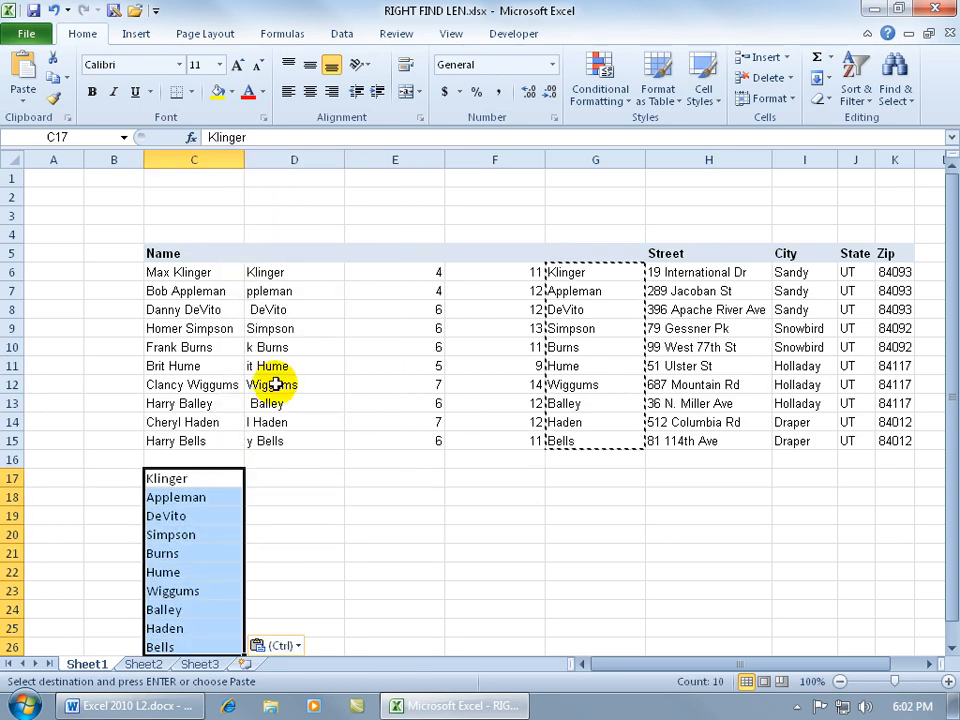
left_click(290, 490)
key("Escape")
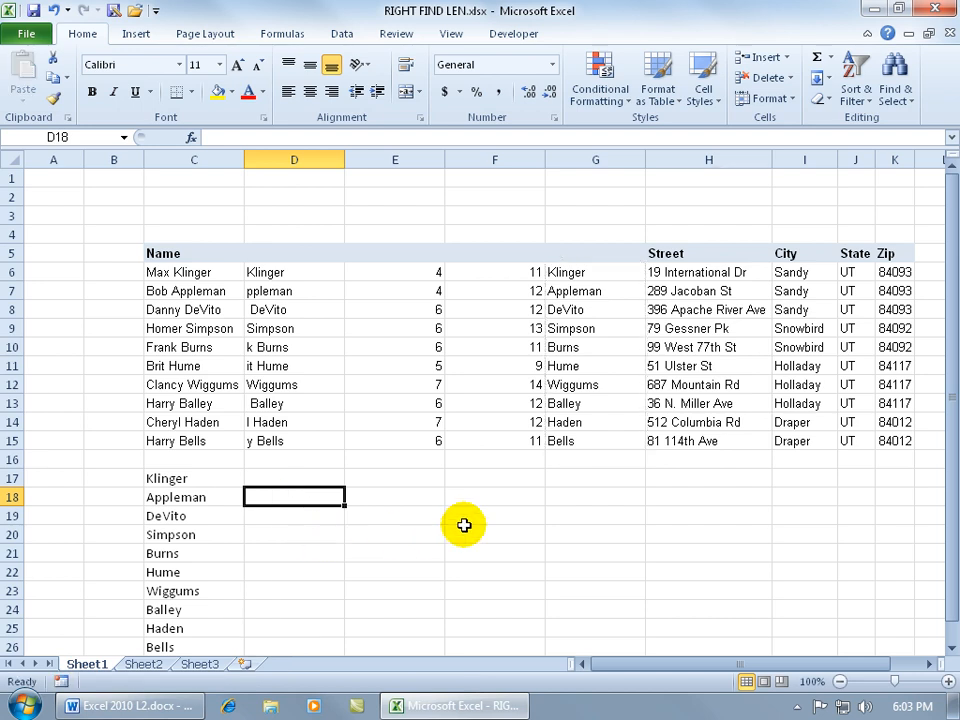
- Check whether the pasted cell C17 holds plain text or a formula
left_click(208, 478)
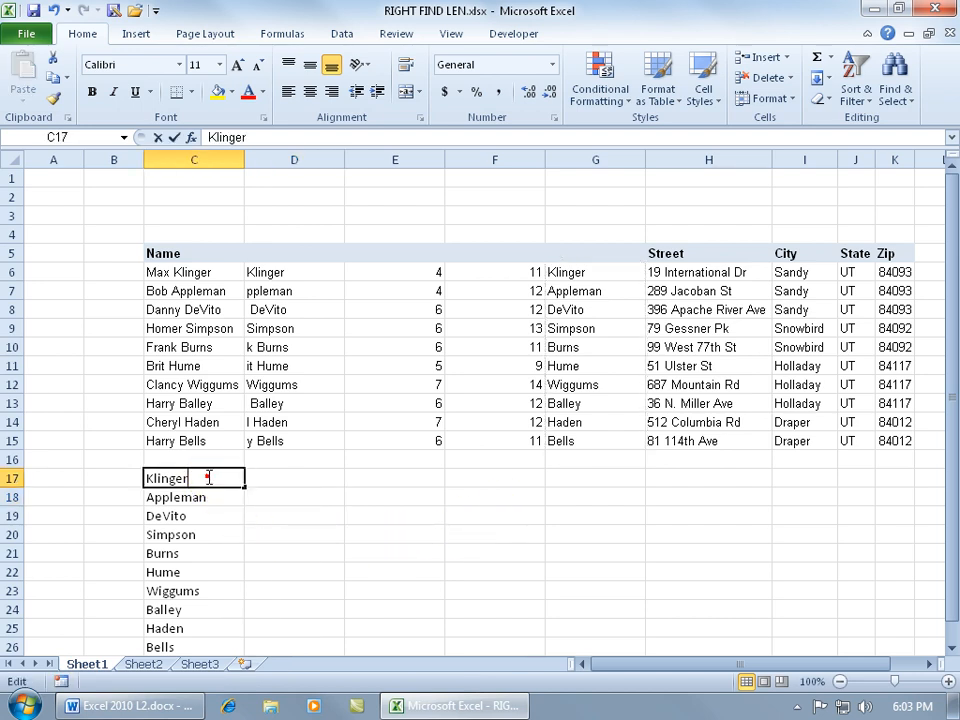
double_click(208, 478)
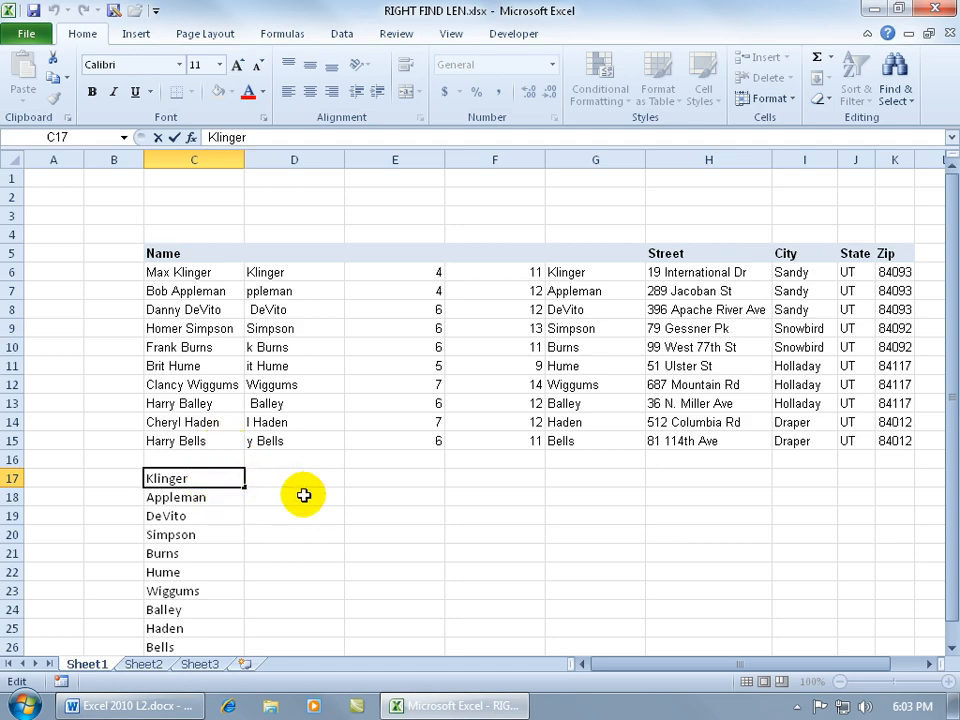
key("Escape")
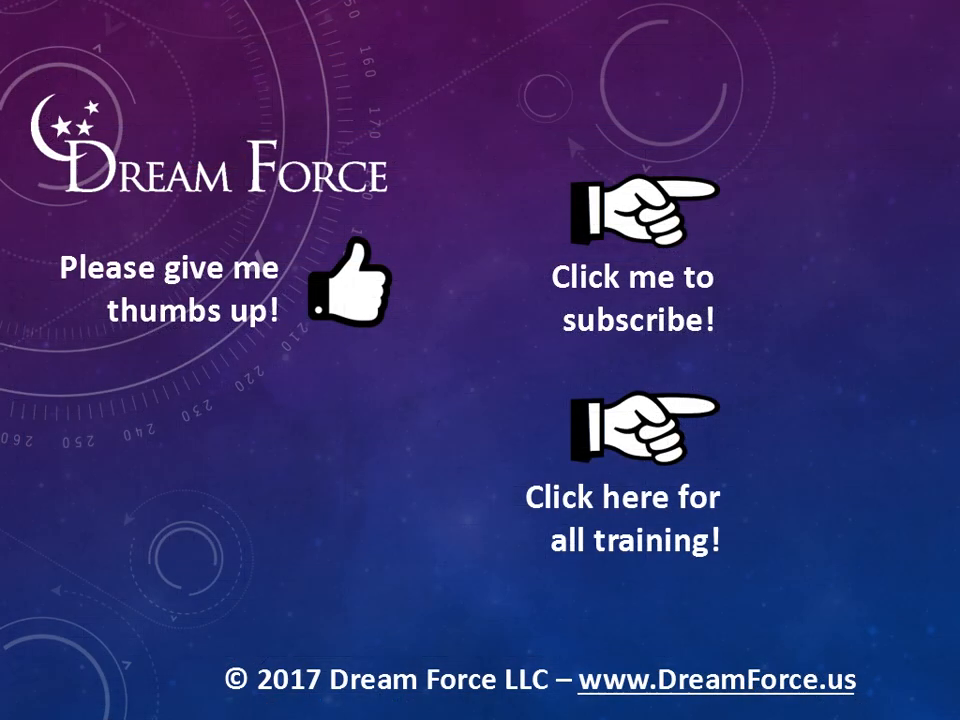